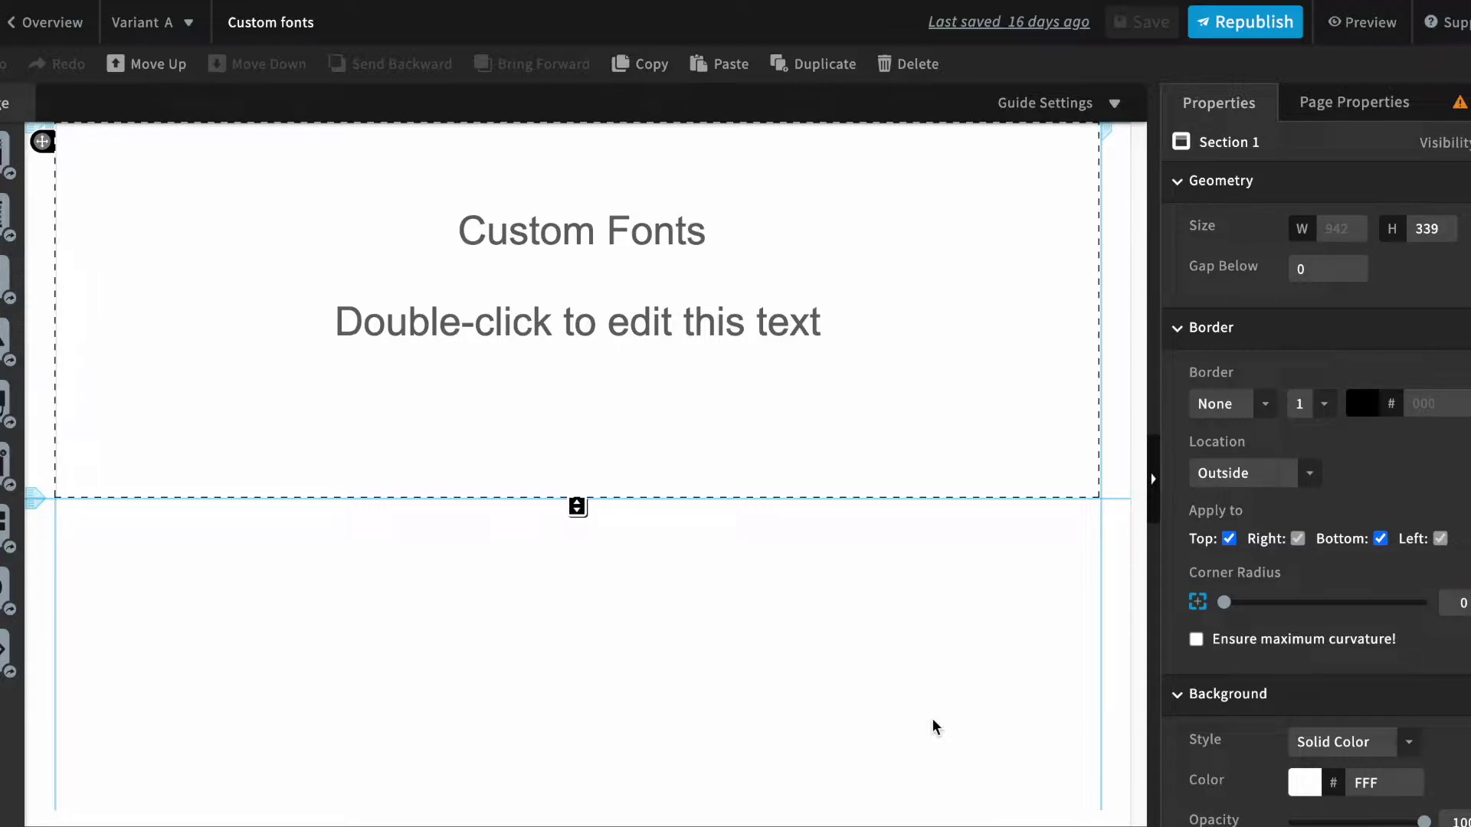
Step: Select the Custom Fonts heading and expand the PT Sans variants in the Font Family list
click(674, 230)
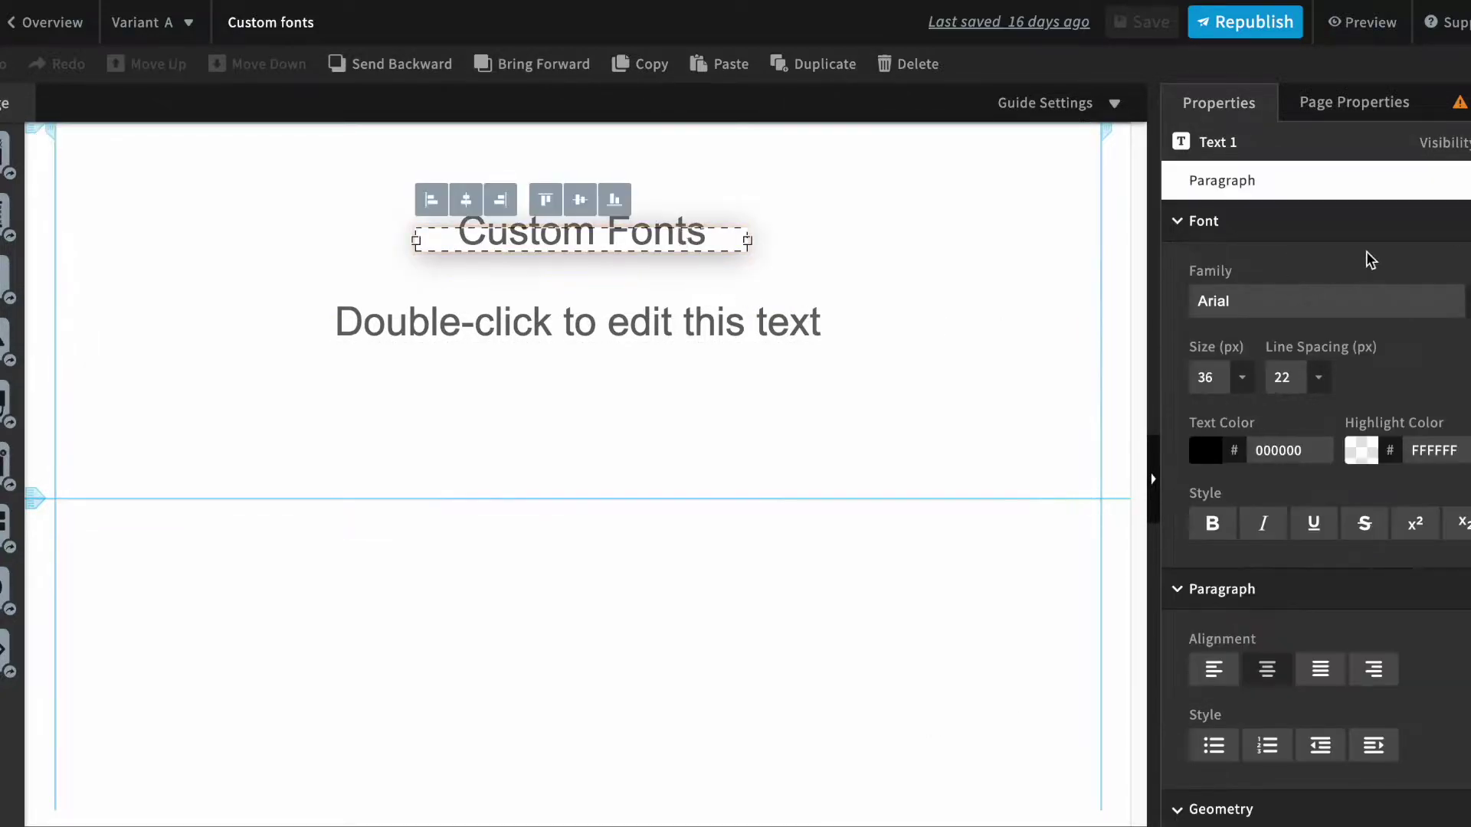
click(1352, 301)
scroll(1253, 352, up, 2)
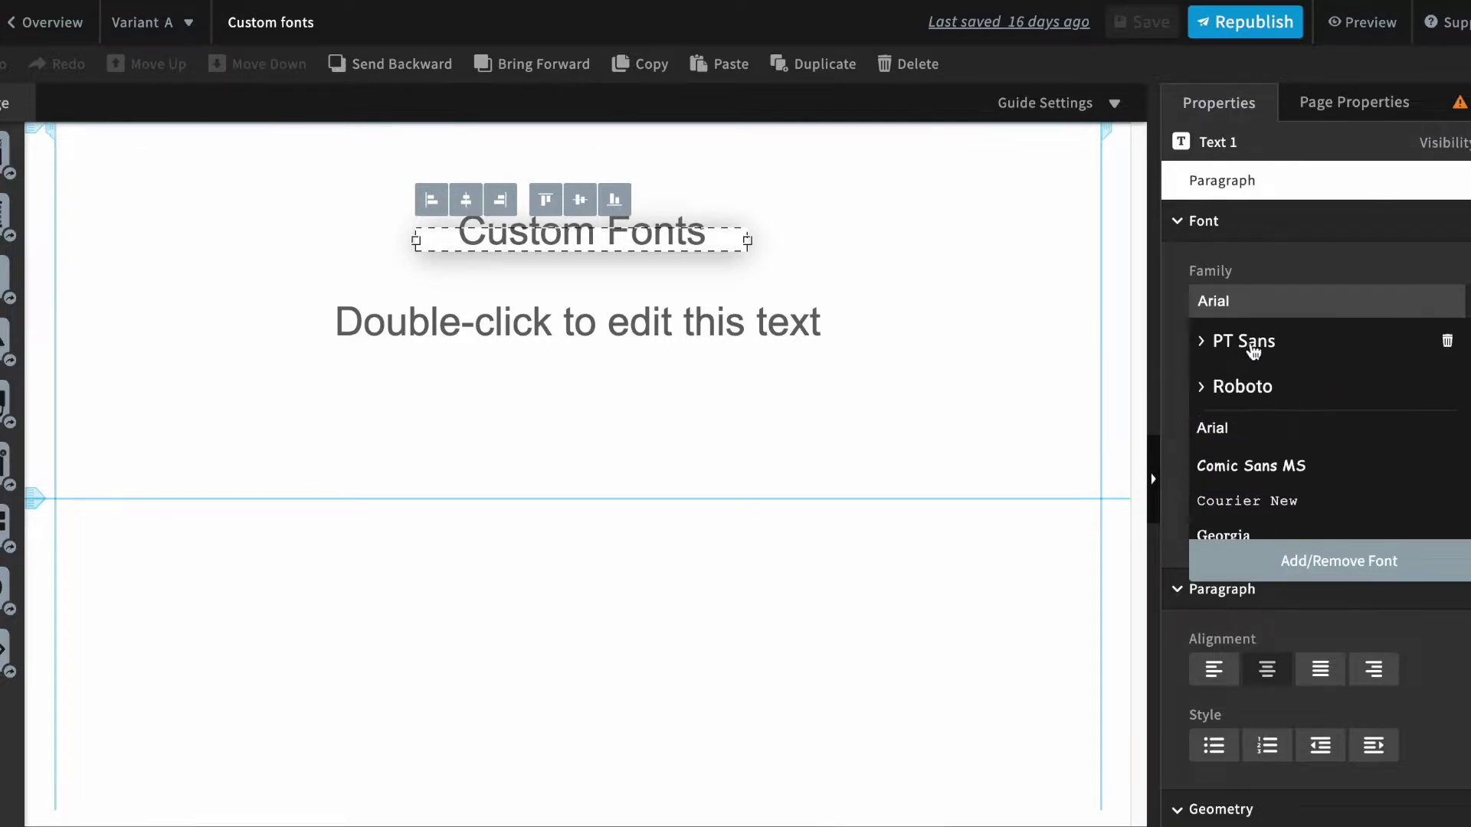
click(1253, 350)
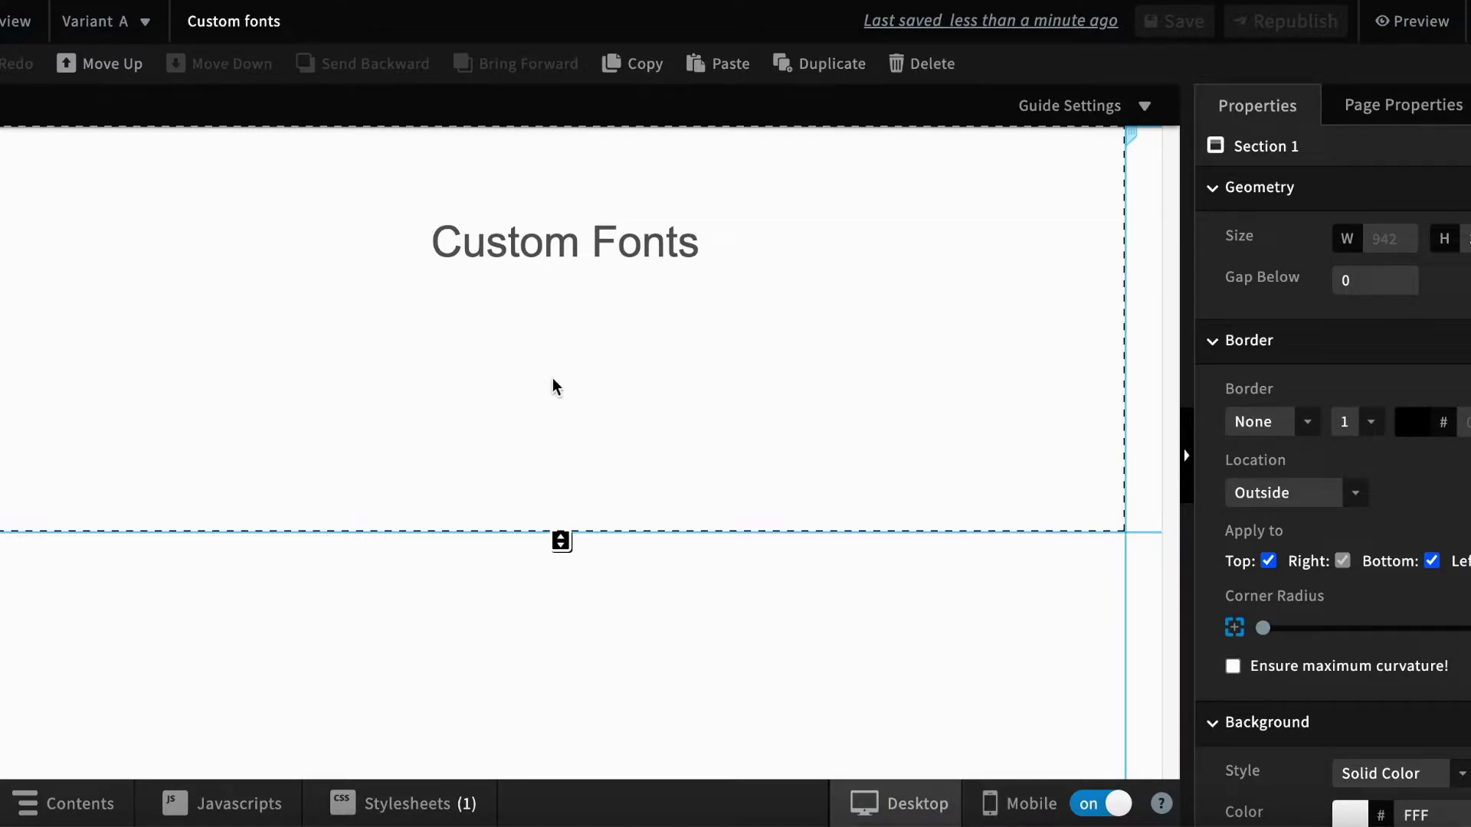
Step: Select the Custom Fonts heading text in the preview and inspect its markup in developer tools
click(531, 253)
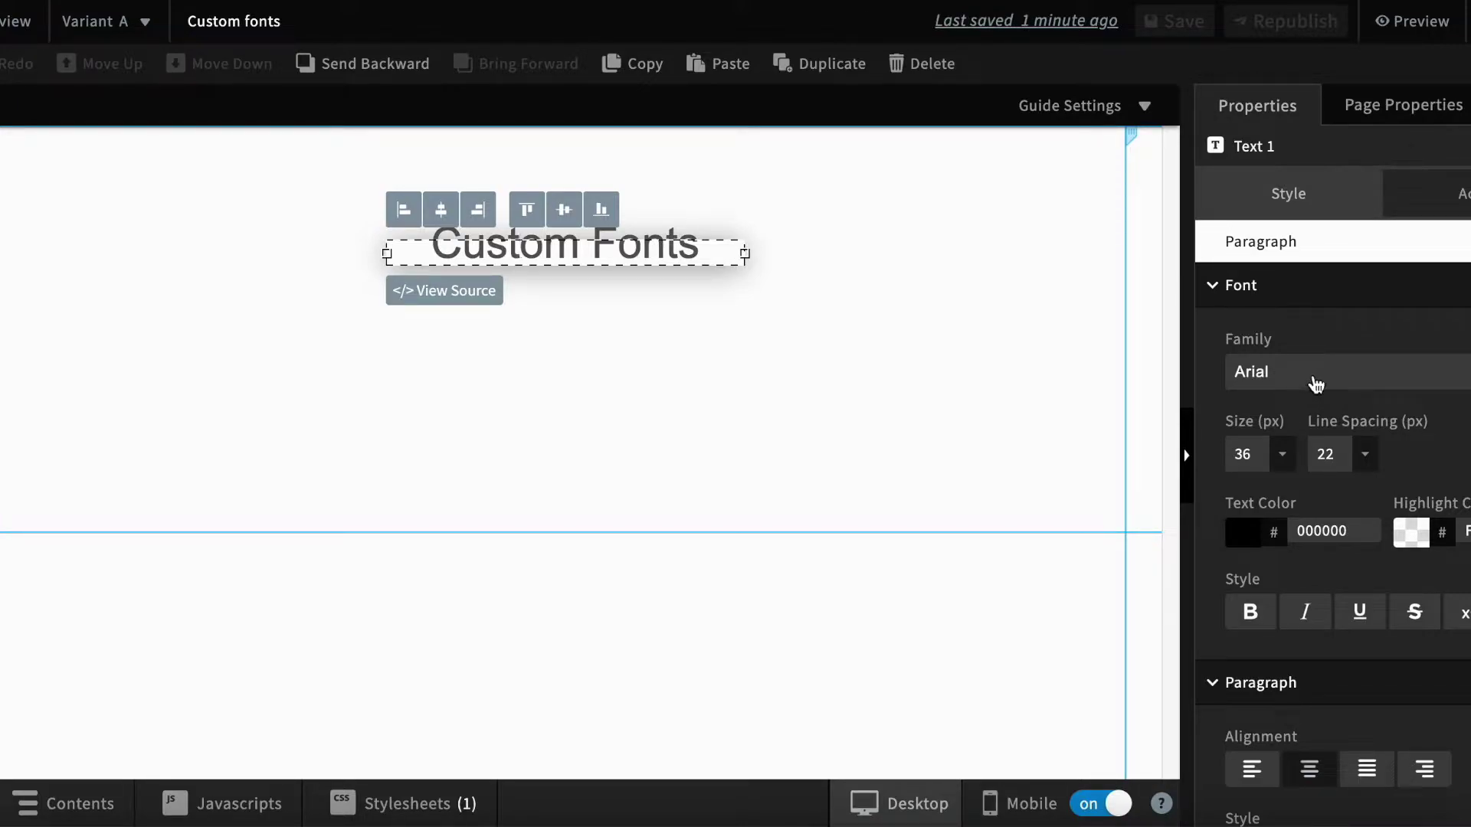
click(858, 353)
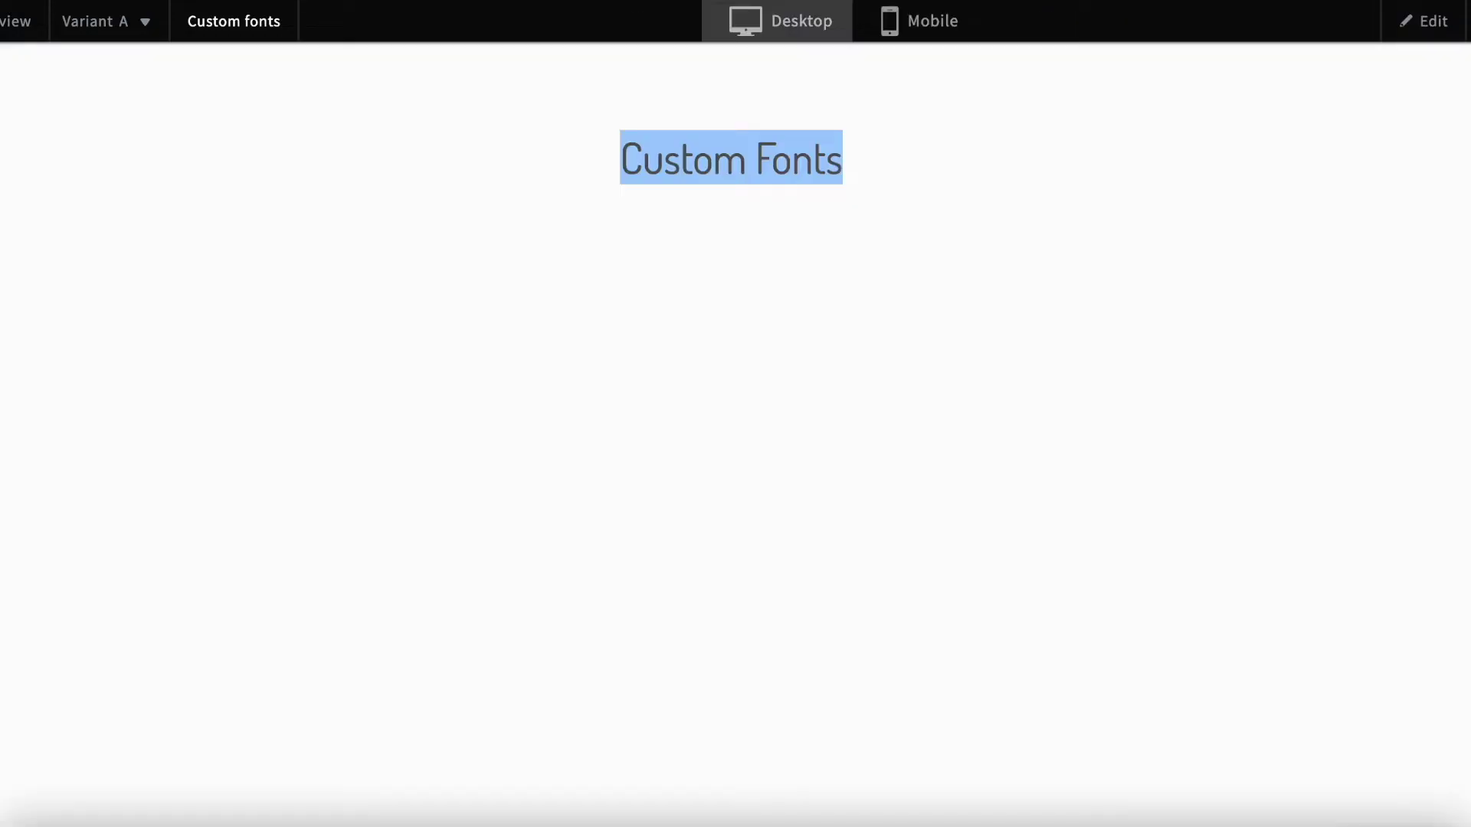
click(834, 253)
drag(609, 164, 837, 170)
right_click(759, 165)
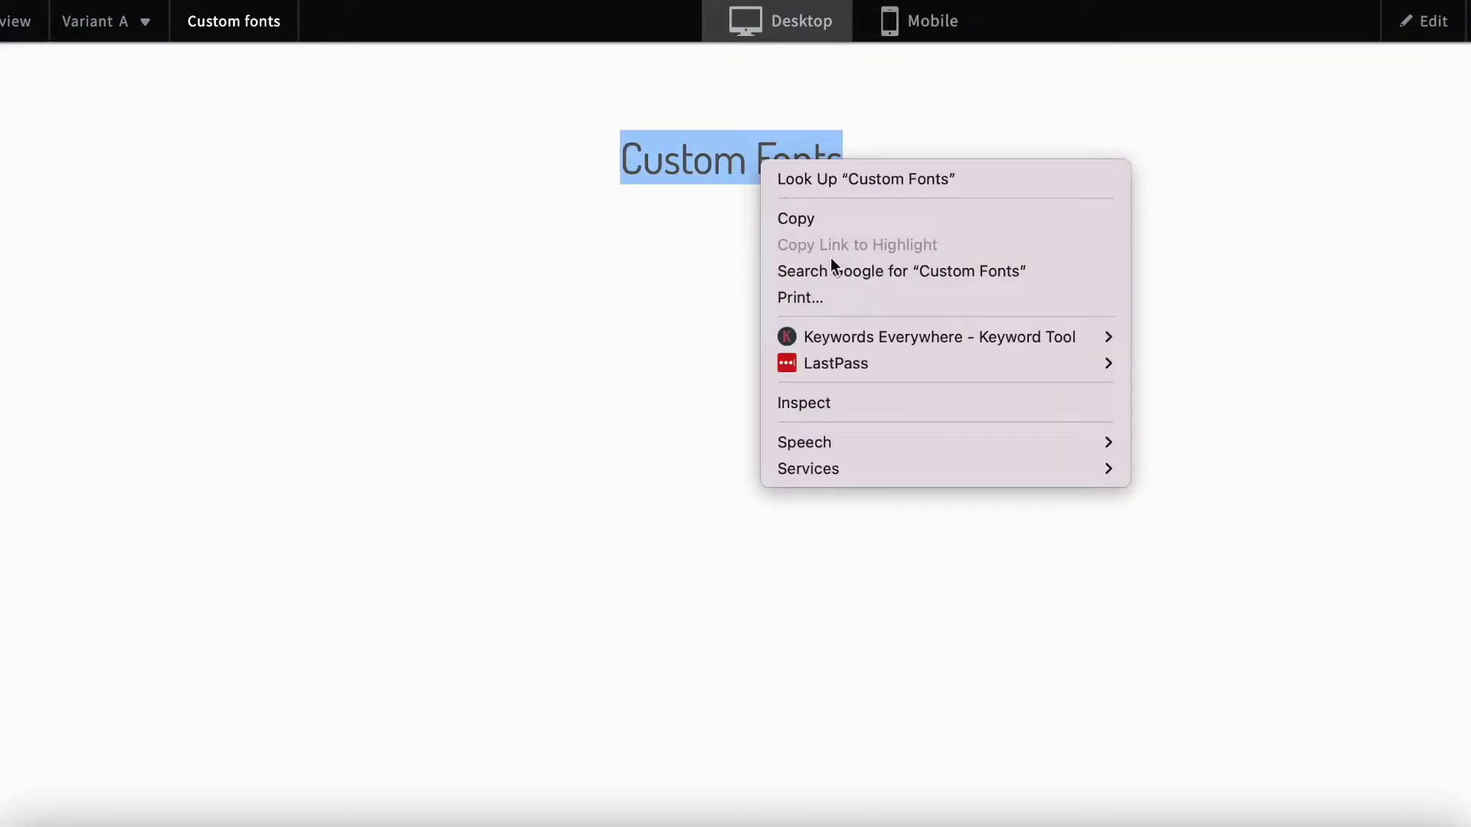
click(848, 406)
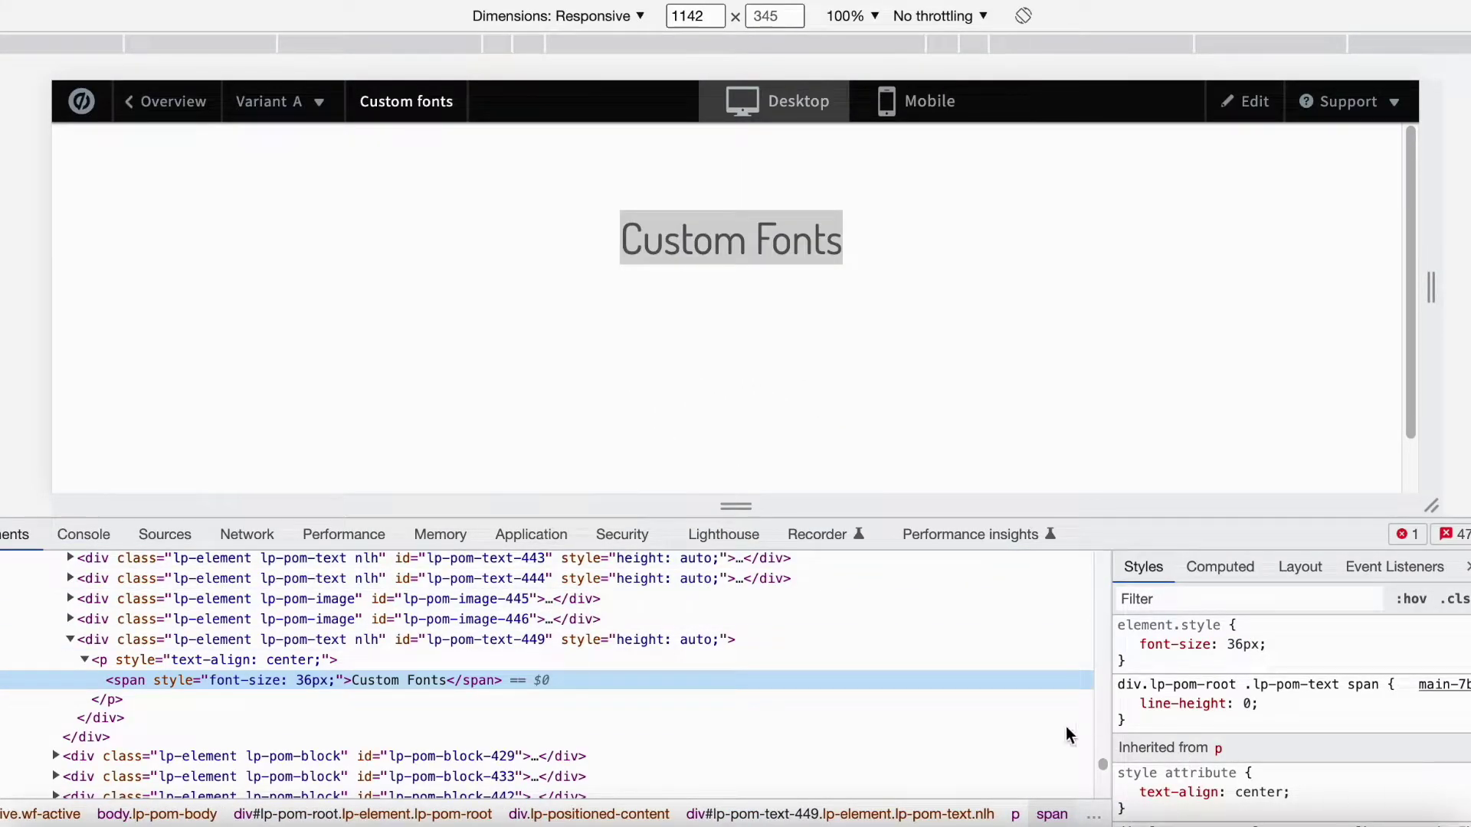
Step: Scroll Styles to the #lp-pom-text-449 rule and highlight its 'Dosis' !important font-family declaration
scroll(996, 689, up, 1)
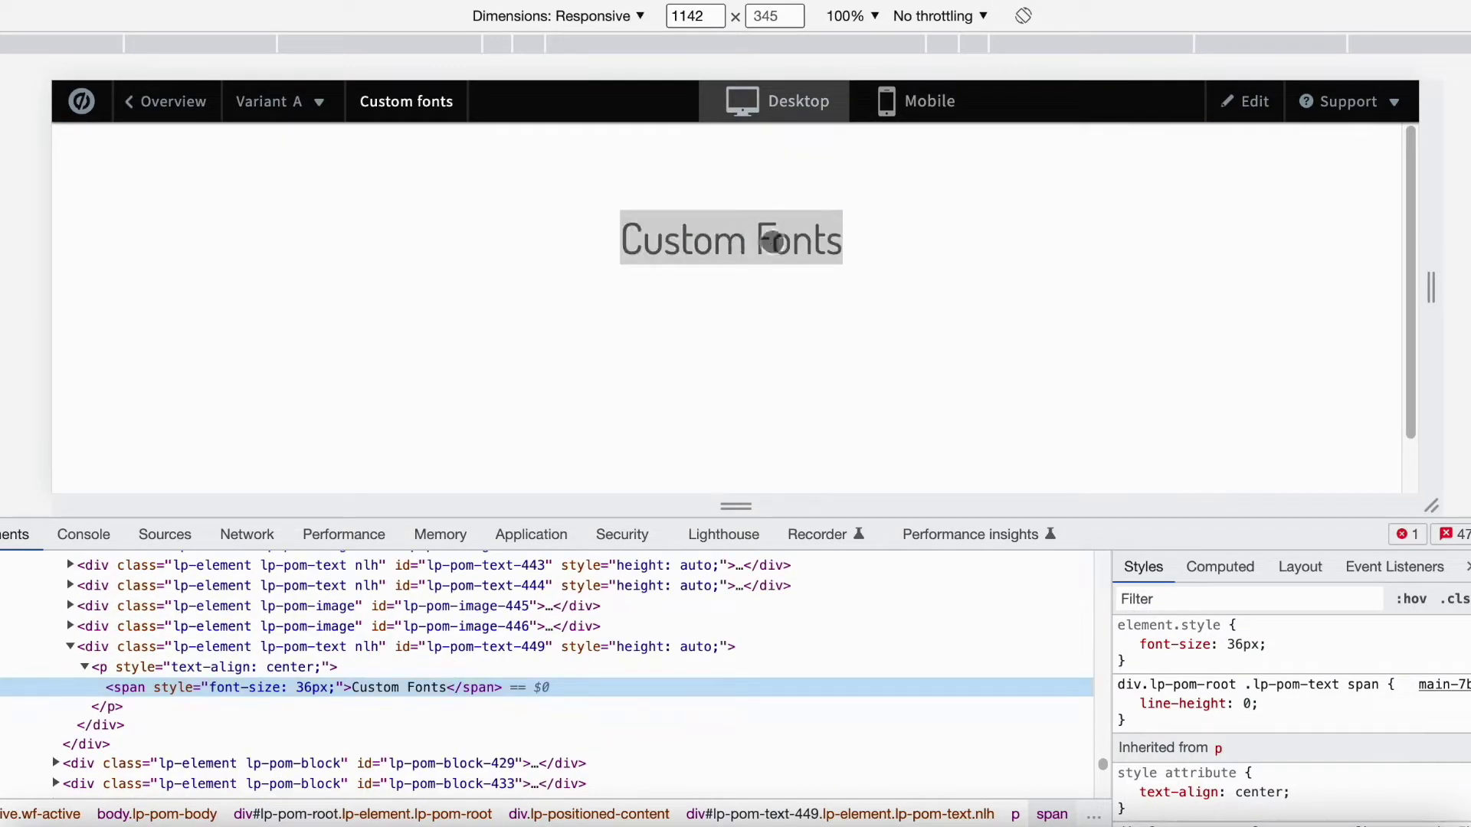
scroll(1387, 692, down, 4)
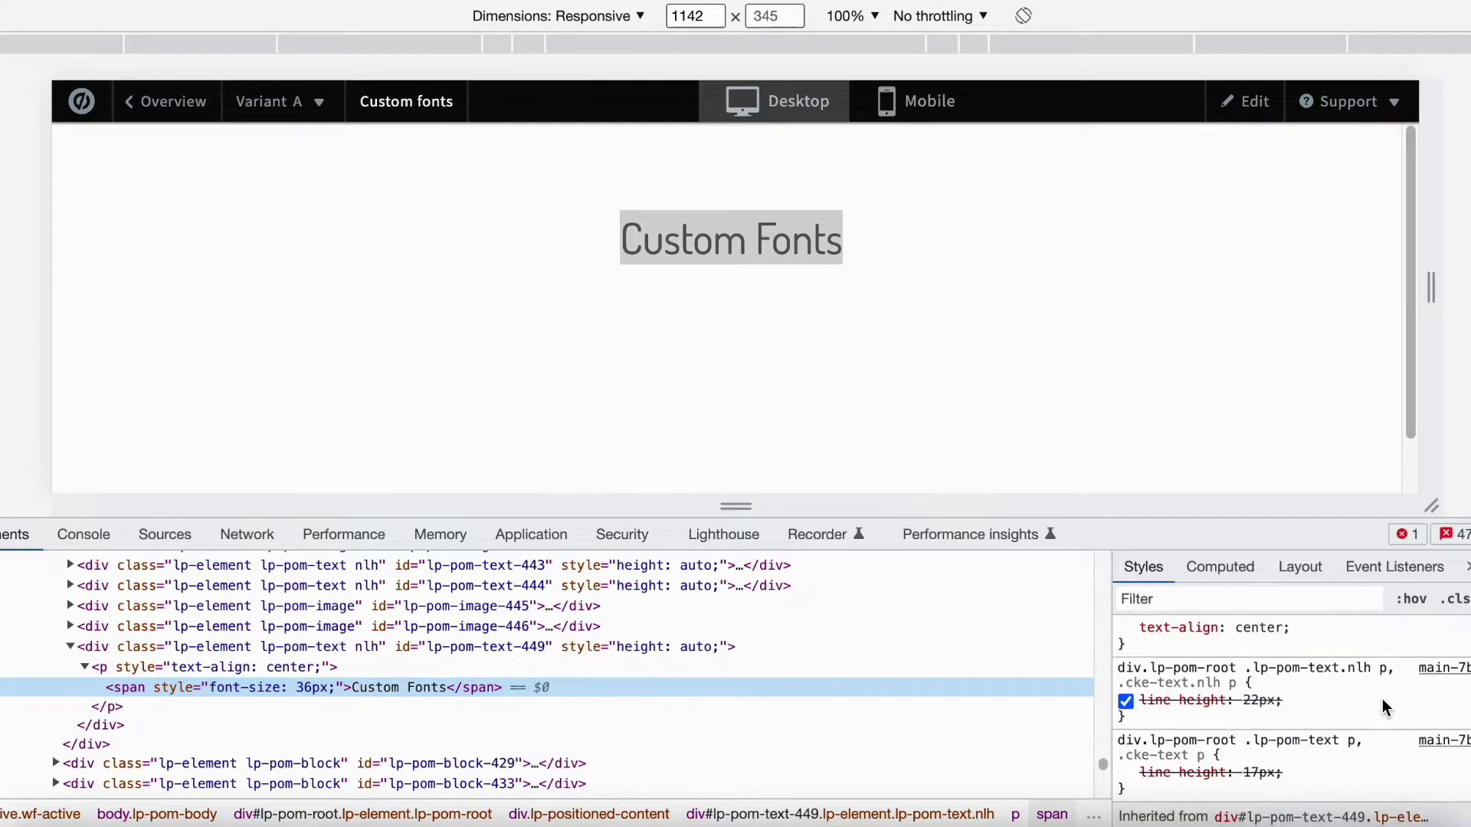
scroll(1383, 699, down, 2)
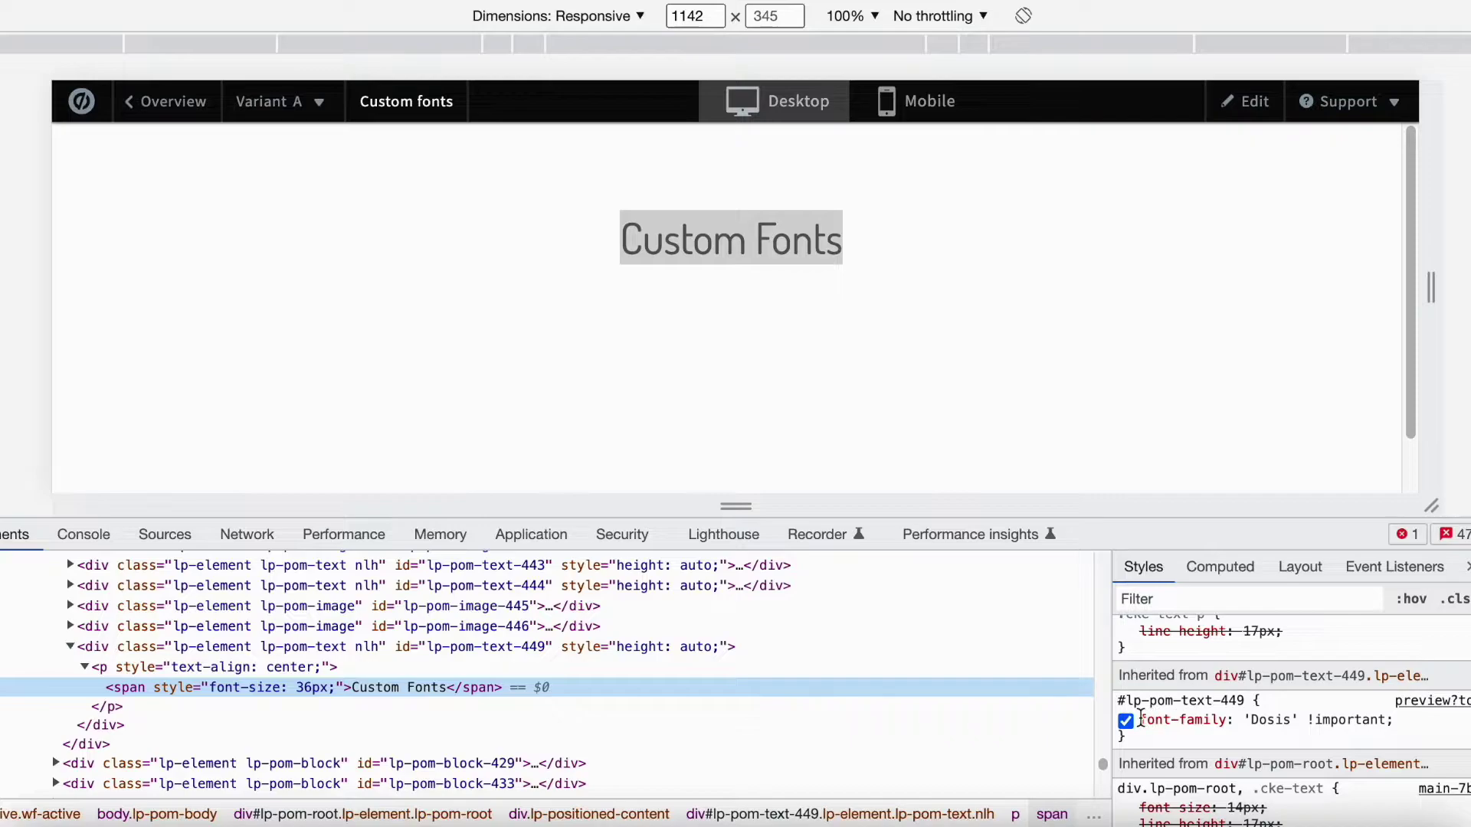
drag(1141, 719, 1396, 736)
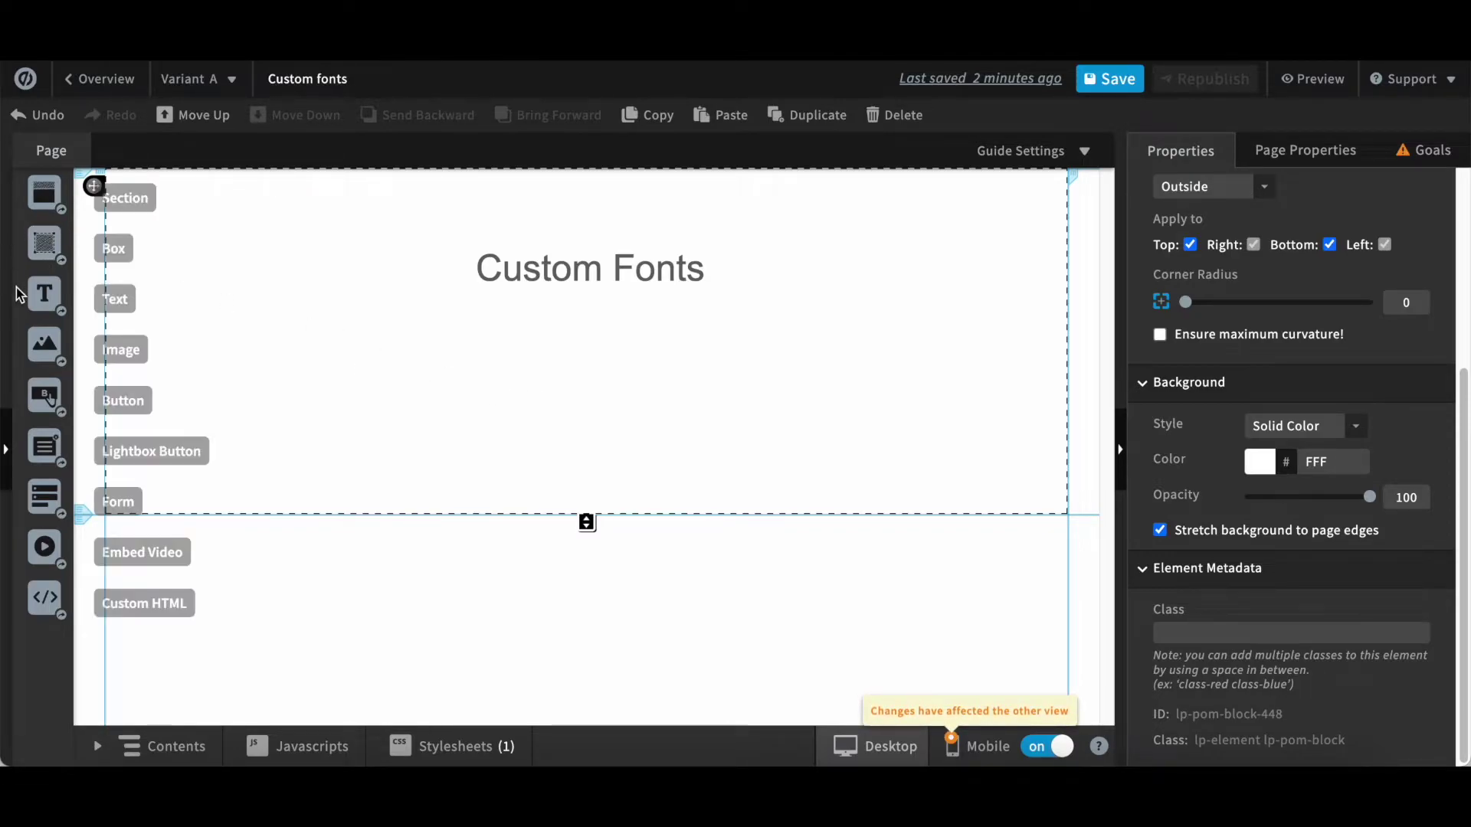
Step: Drop a placeholder text box under the Custom Fonts heading and save the page
drag(36, 290, 232, 394)
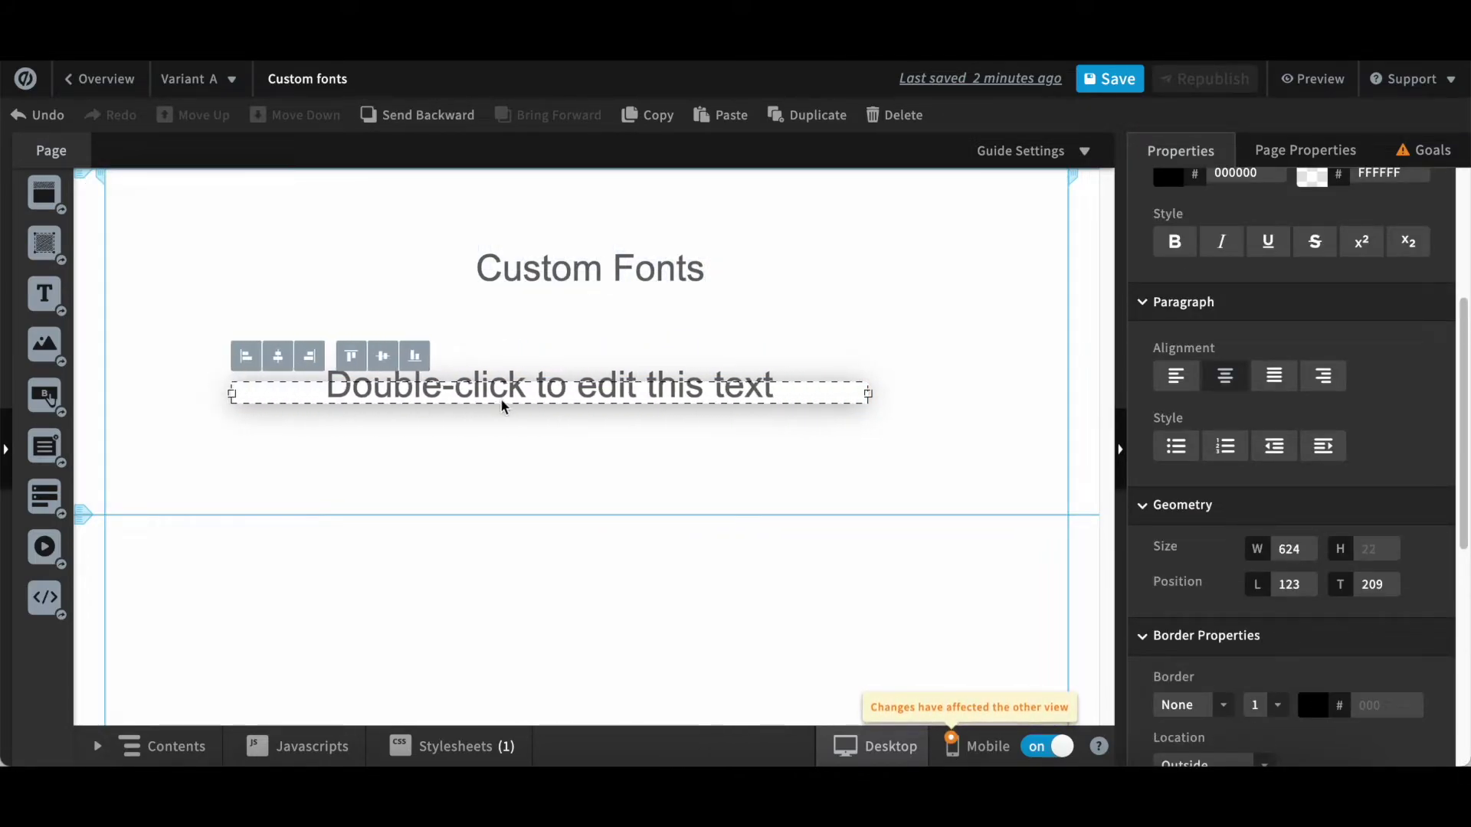
drag(521, 394, 560, 367)
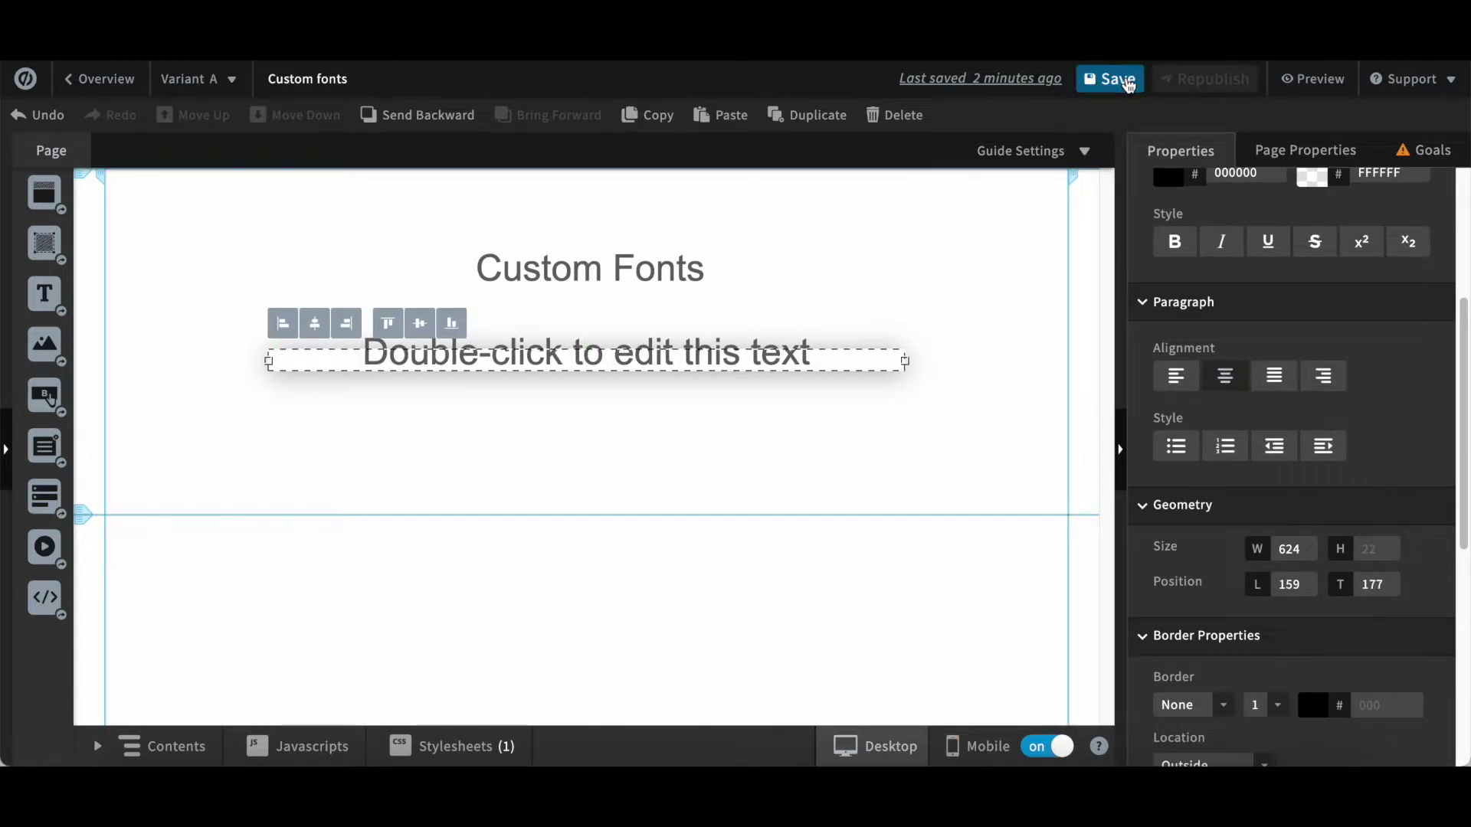
click(1127, 85)
right_click(1308, 81)
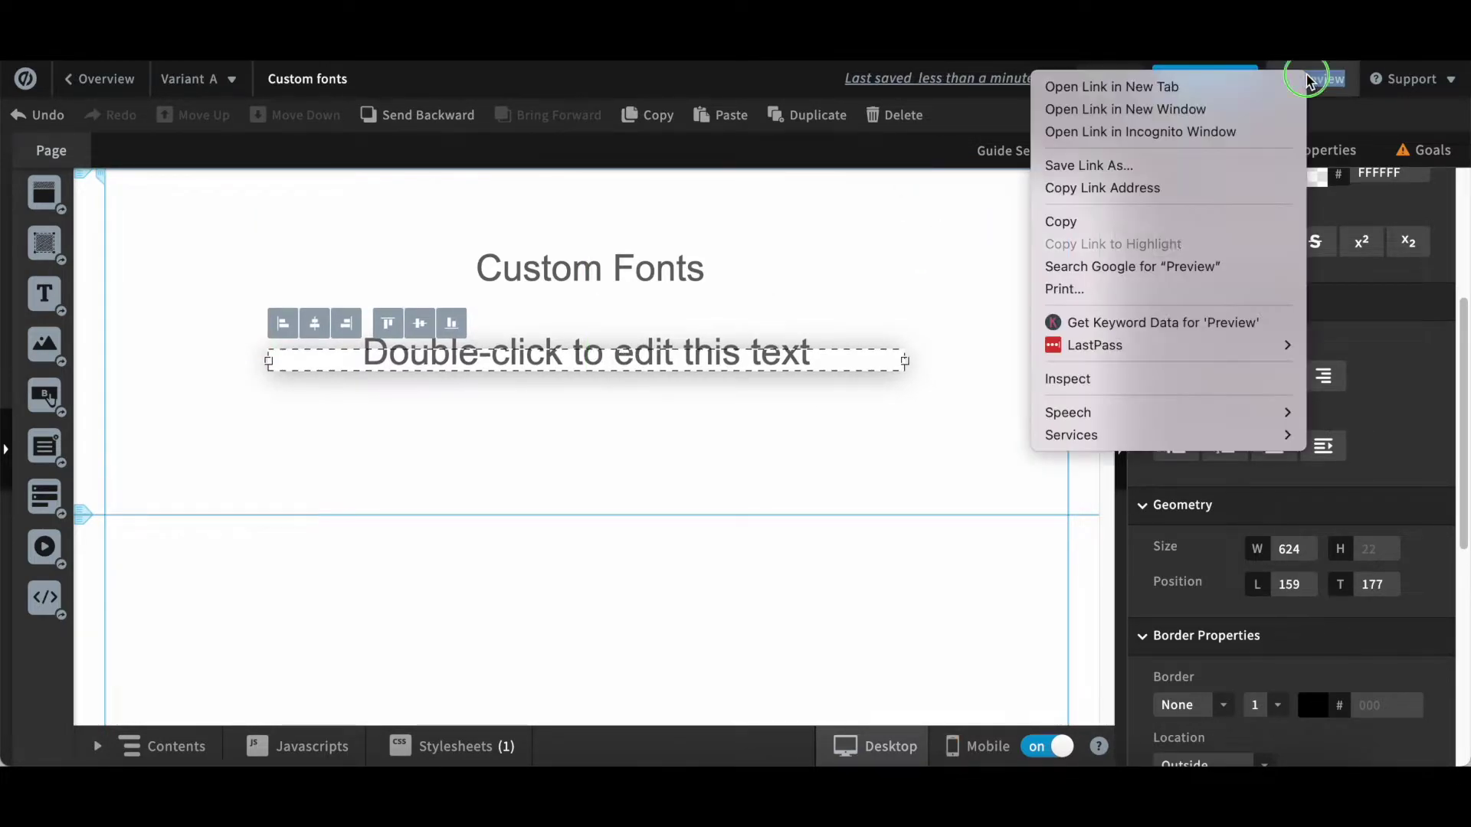
click(1295, 87)
click(1312, 79)
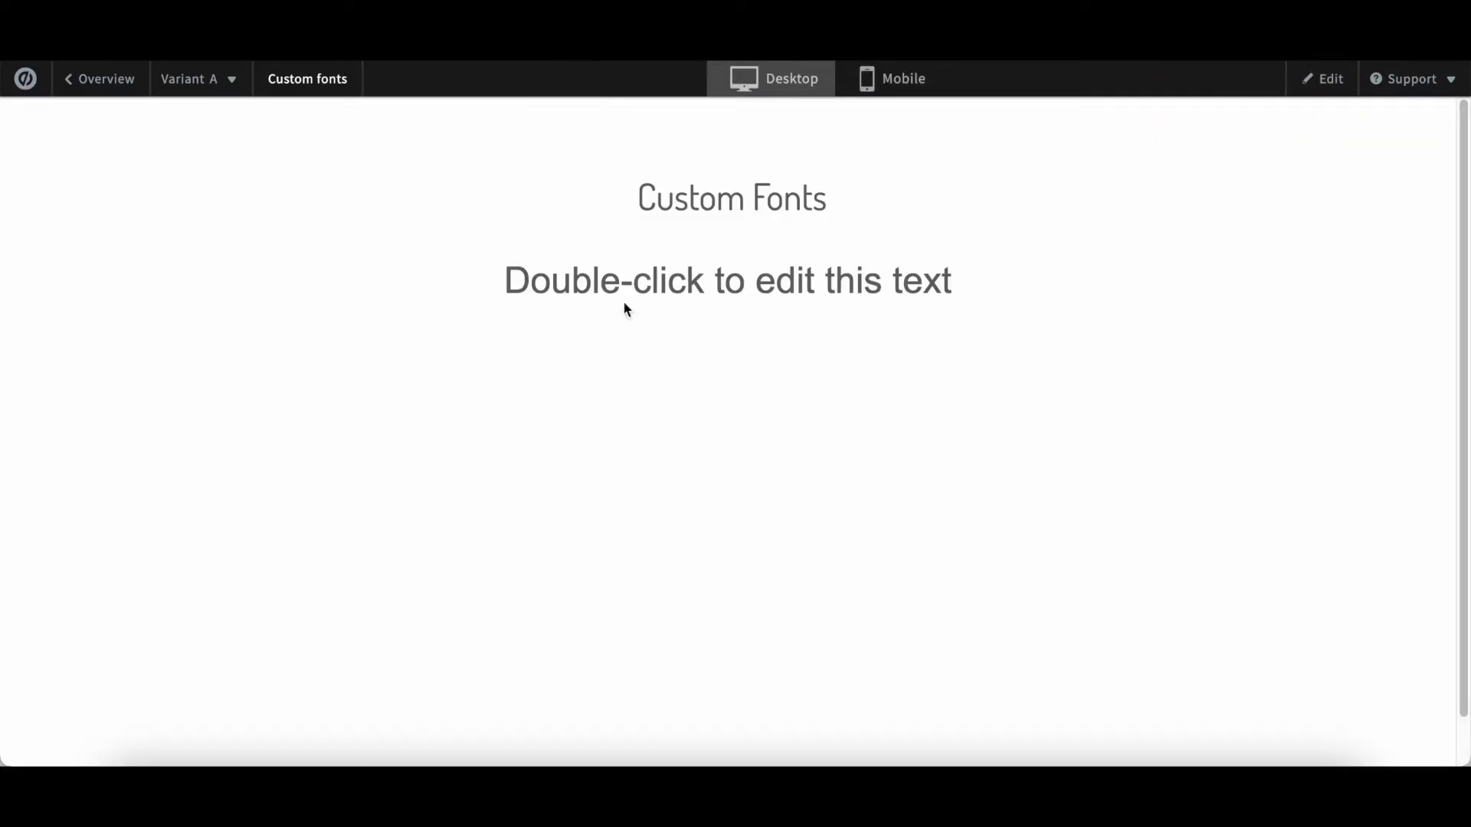
drag(505, 282, 967, 295)
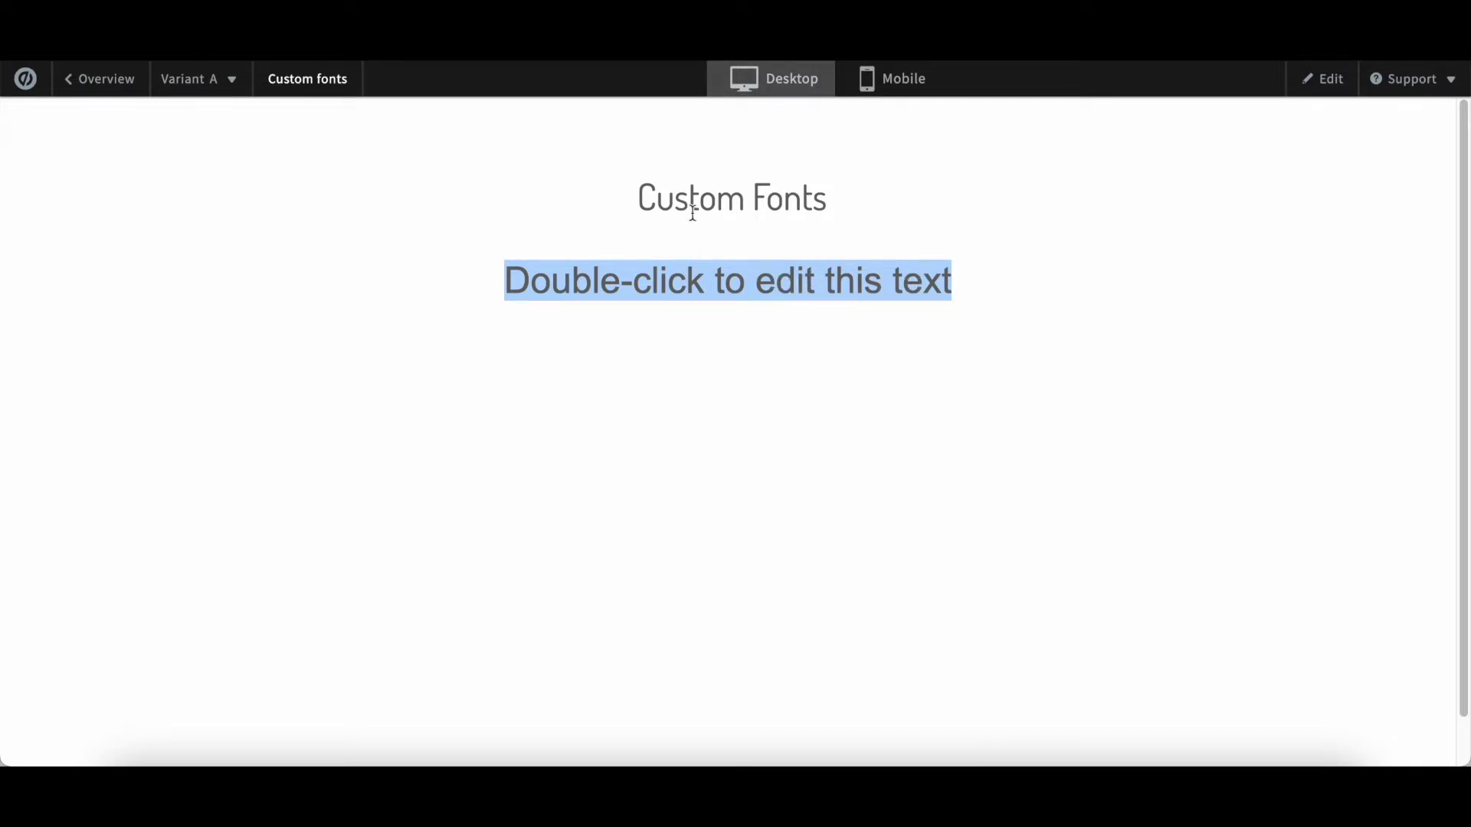
drag(636, 191, 774, 203)
click(774, 204)
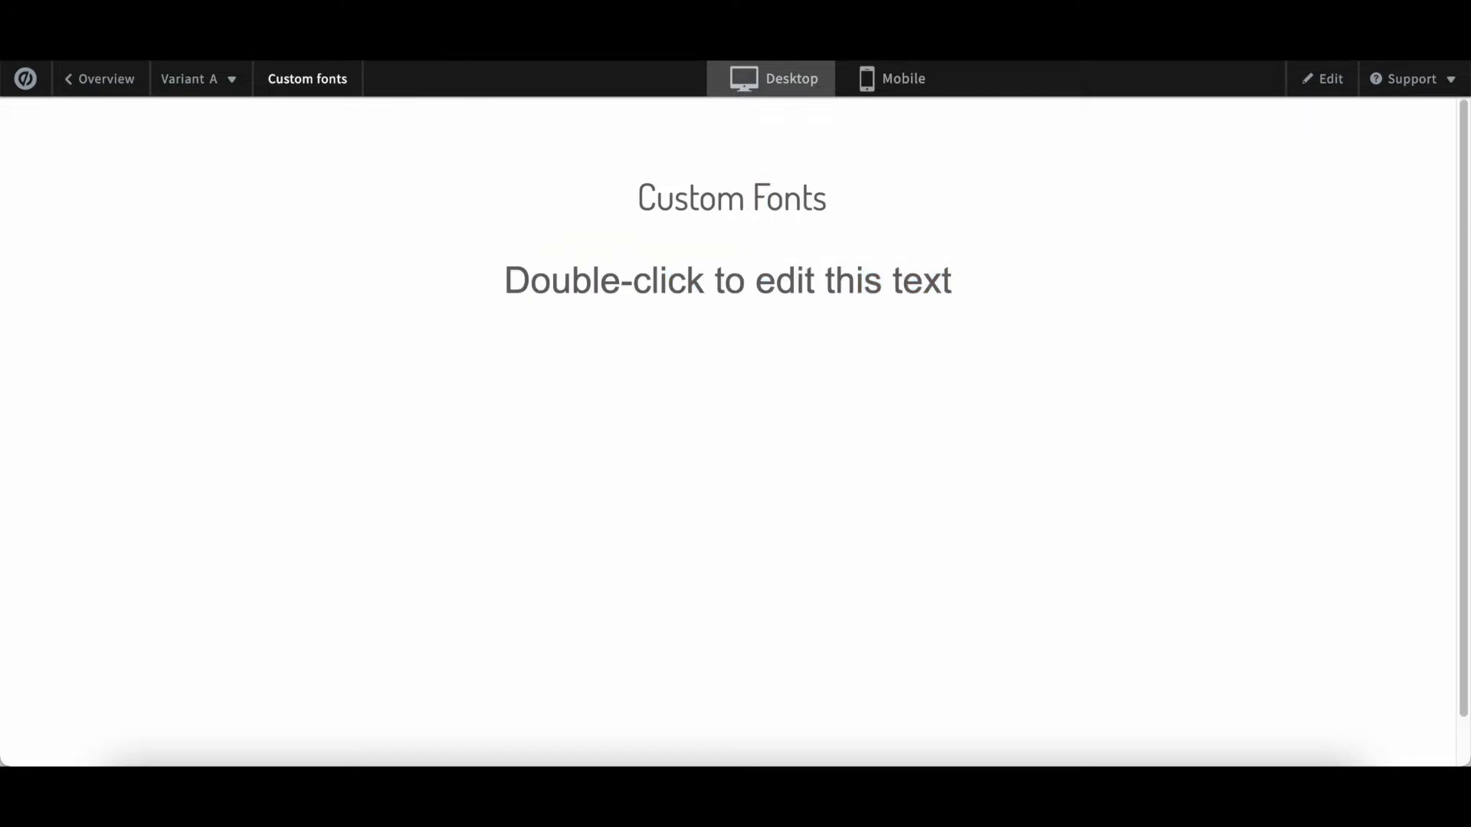
triple_click(519, 279)
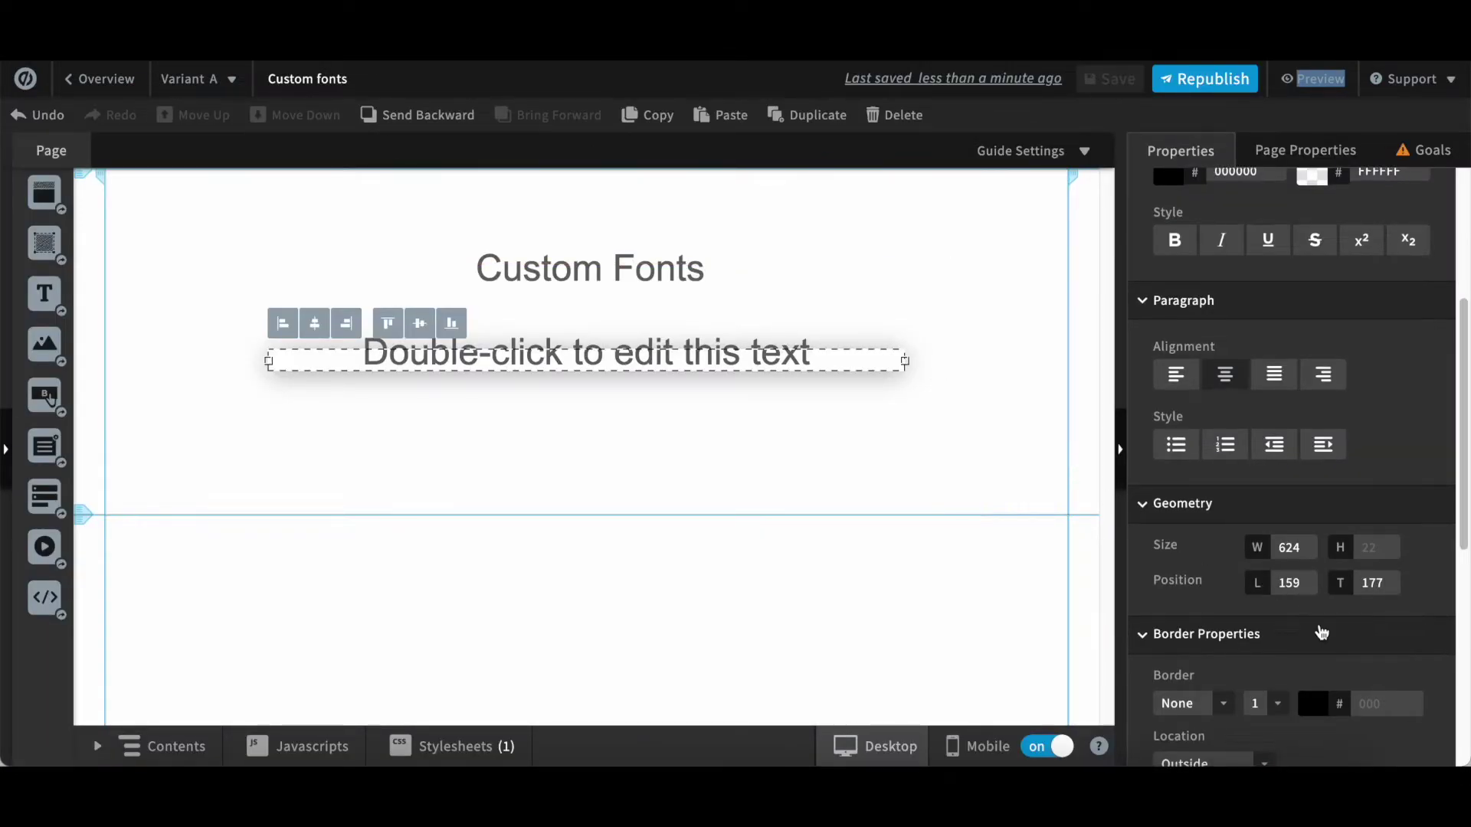
Step: Copy the element ID lp-pom-text-459 and open Stylesheet 1
scroll(1318, 633, down, 6)
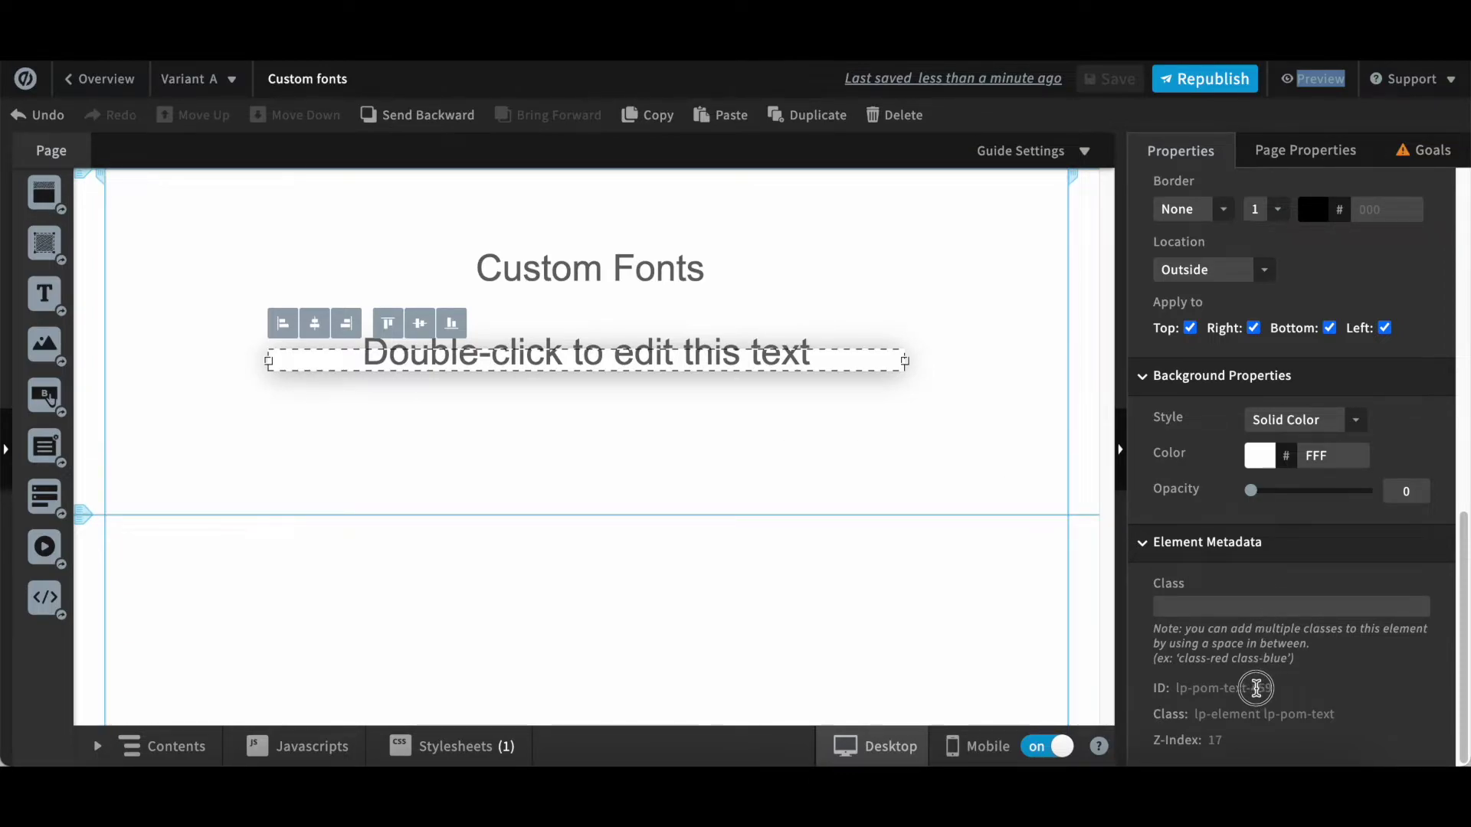
mouse_move(1178, 689)
mouse_down()
mouse_move(1272, 692)
mouse_move(1157, 691)
mouse_up()
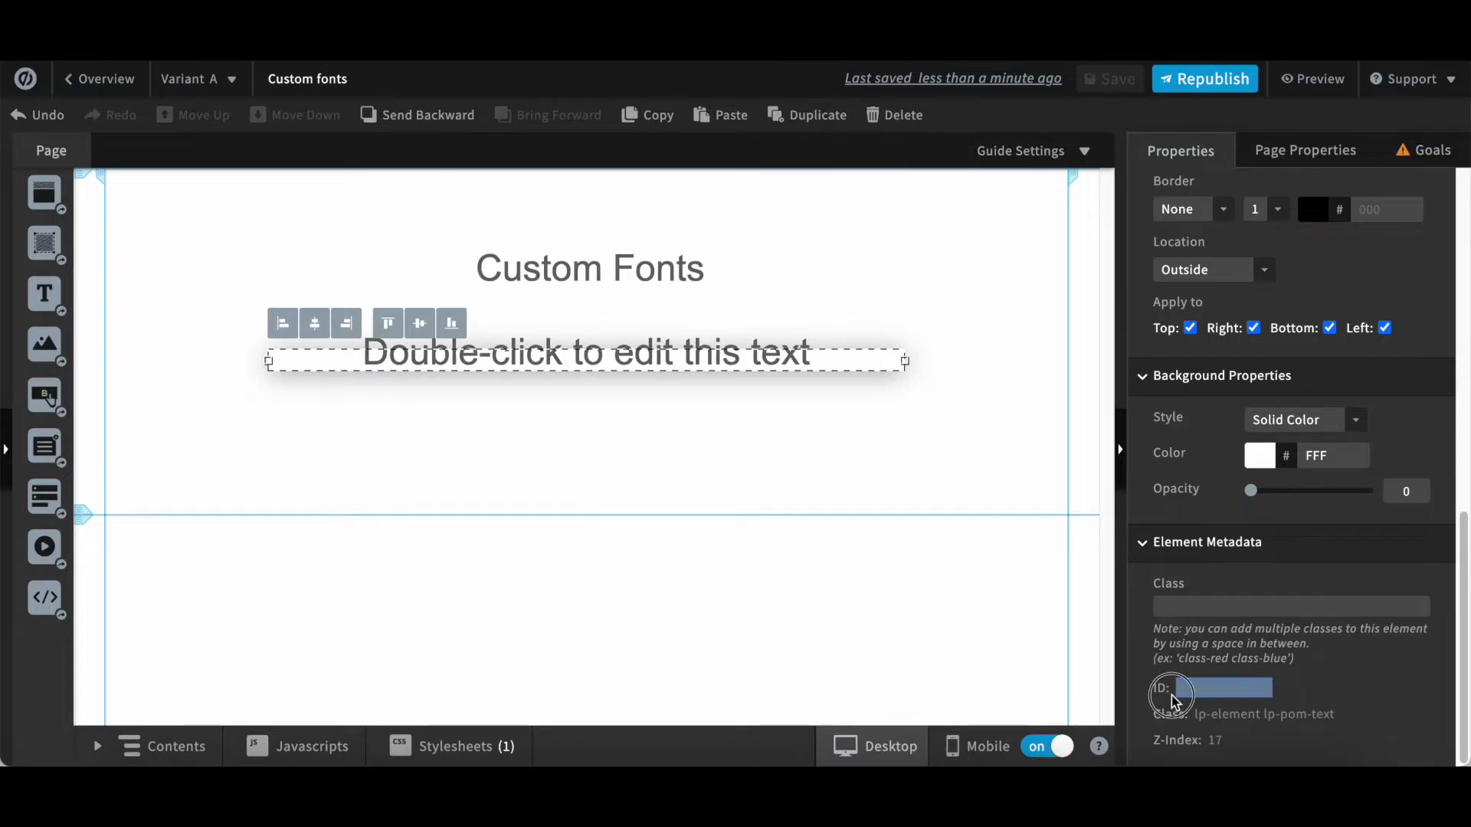
right_click(1189, 692)
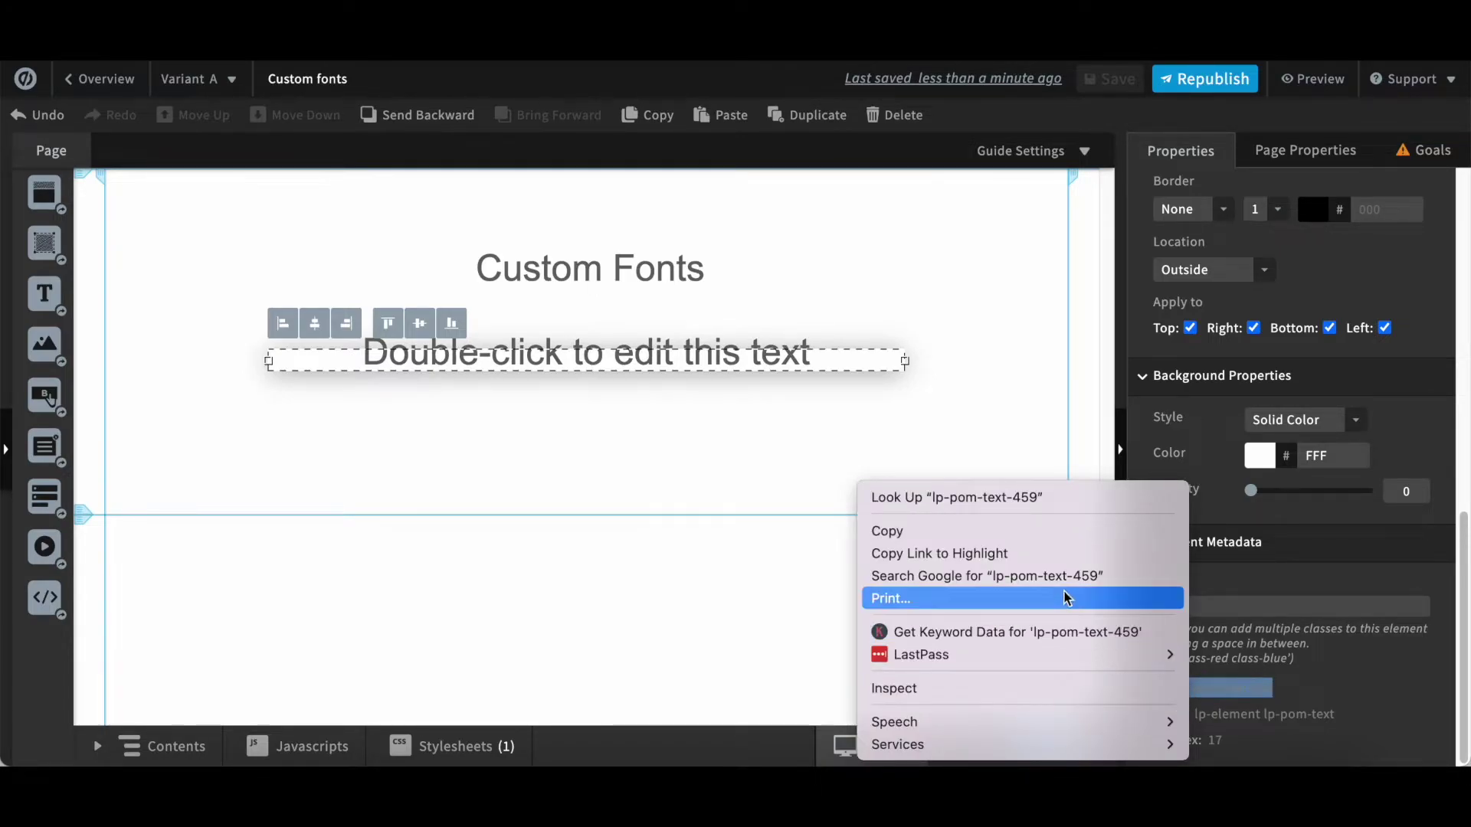
click(1038, 542)
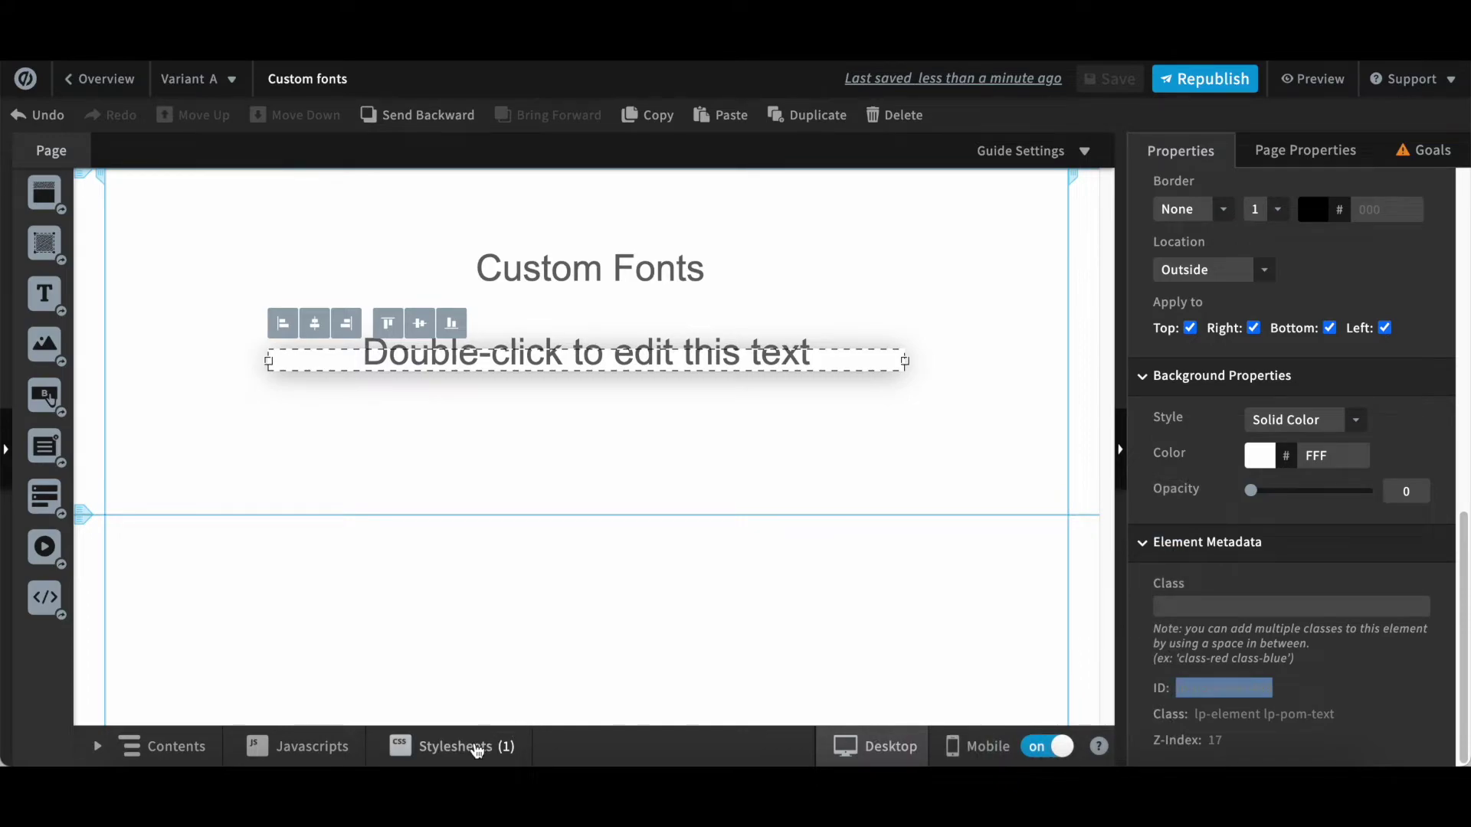
click(477, 748)
click(453, 660)
Step: Paste lp-pom-text-459 on a new line below the existing font rule and add '#'
scroll(609, 583, down, 2)
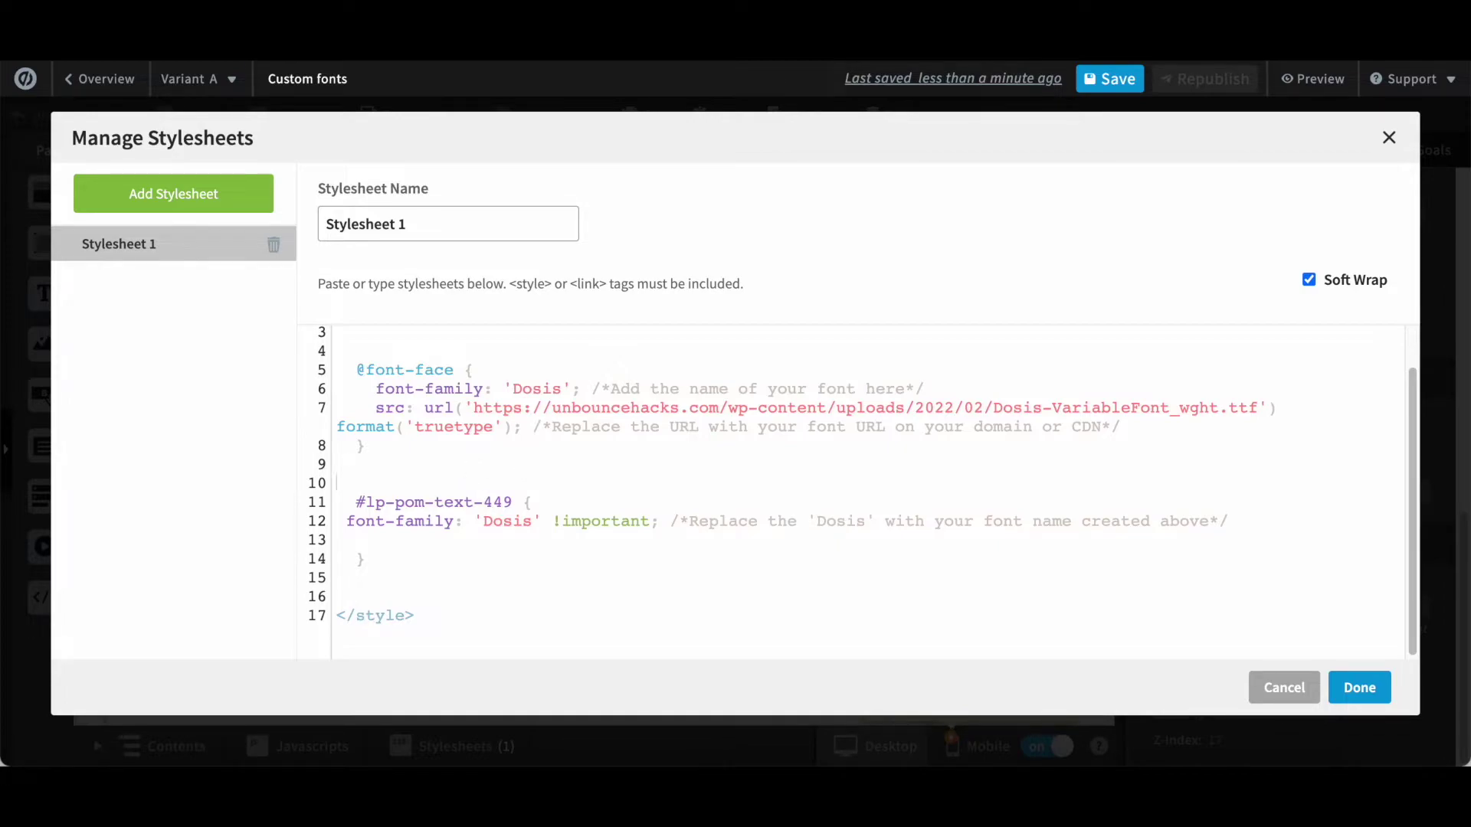
key(Down)
key(Down)
key(Return)
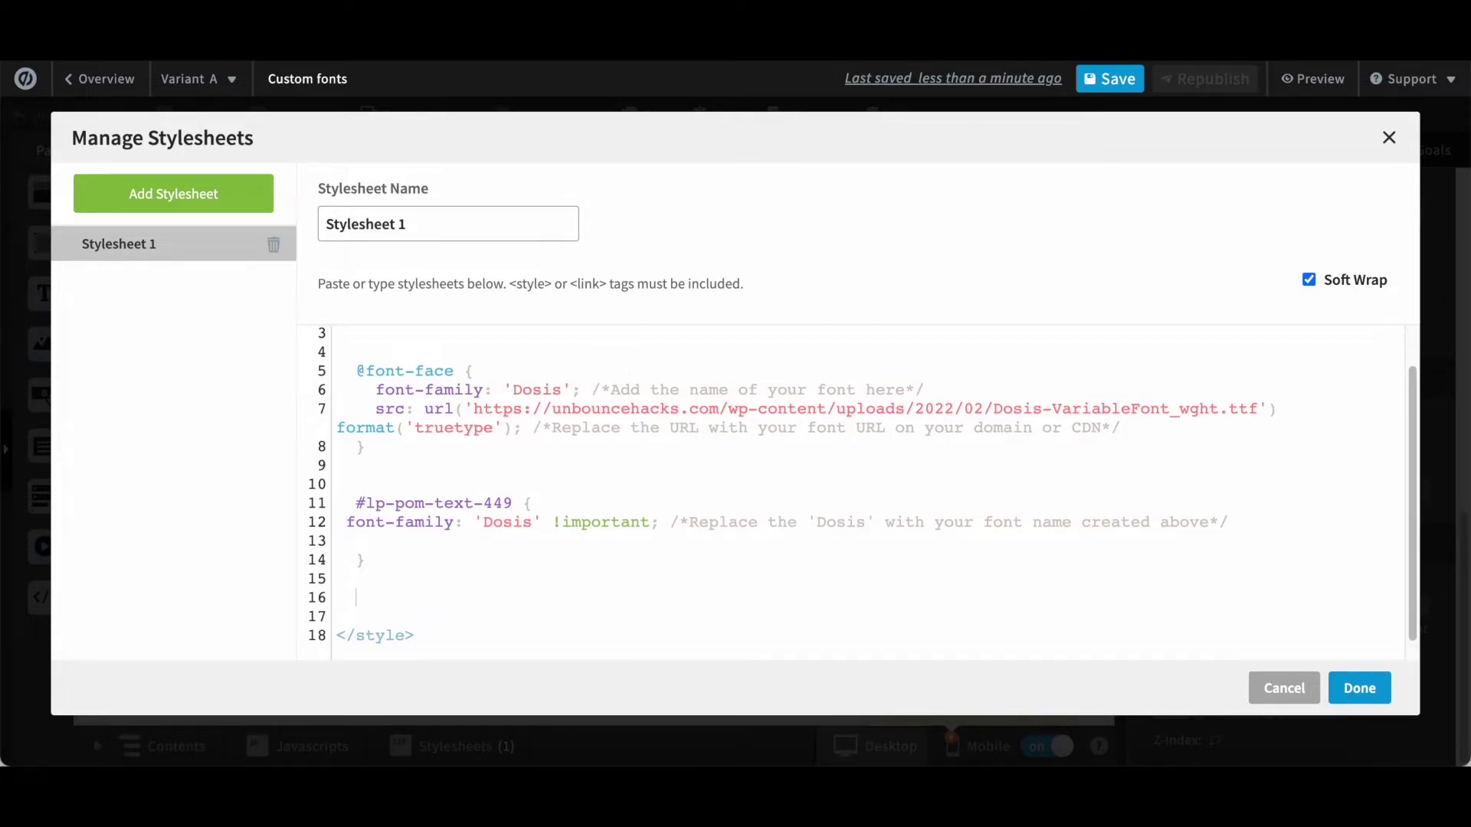
key(ctrl+v)
key(Down)
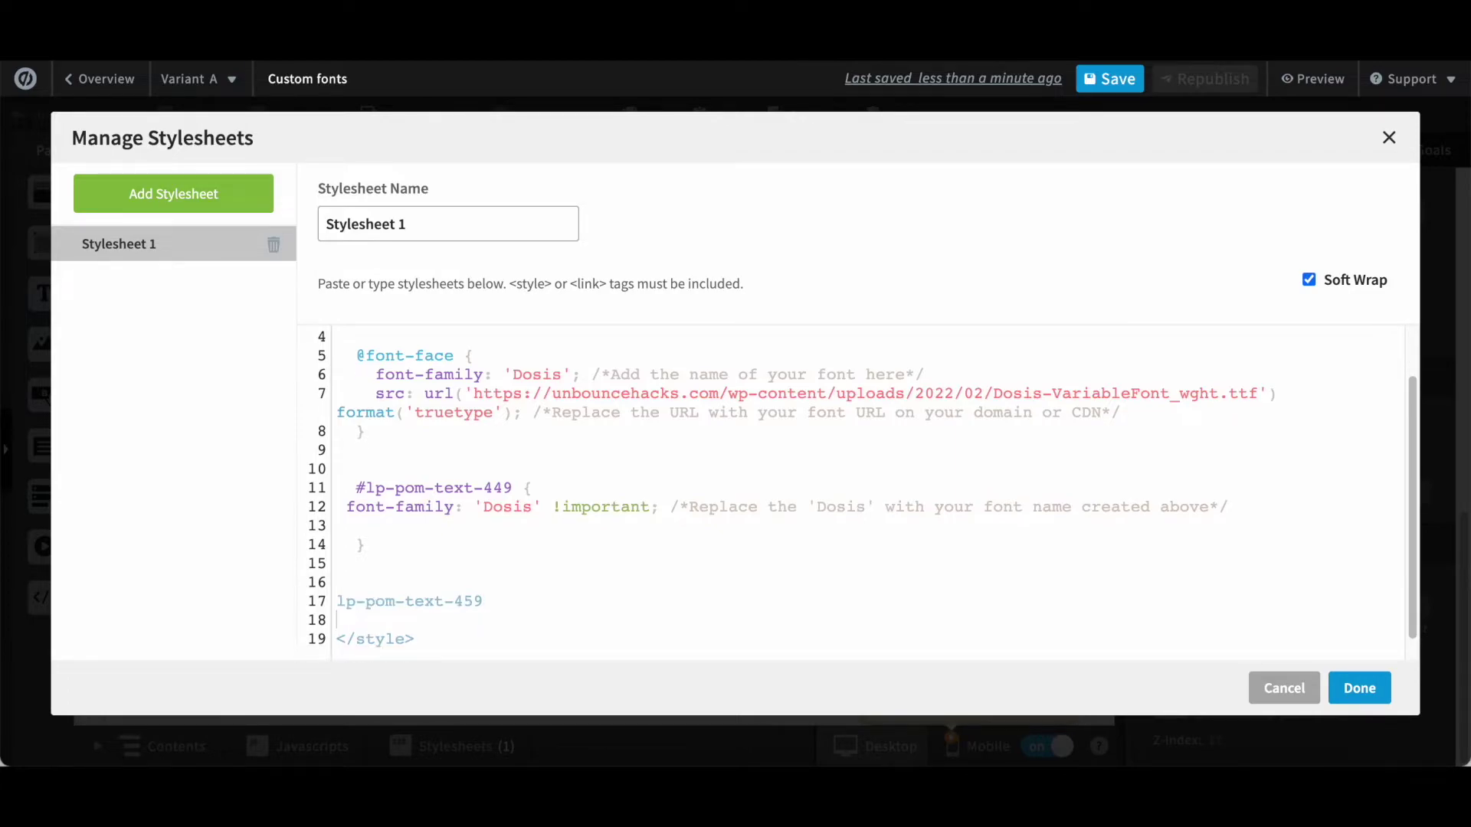
text(#)
Step: Copy the font-family body of the #lp-pom-text-449 rule
double_click(388, 552)
drag(388, 551, 535, 486)
right_click(538, 487)
click(611, 420)
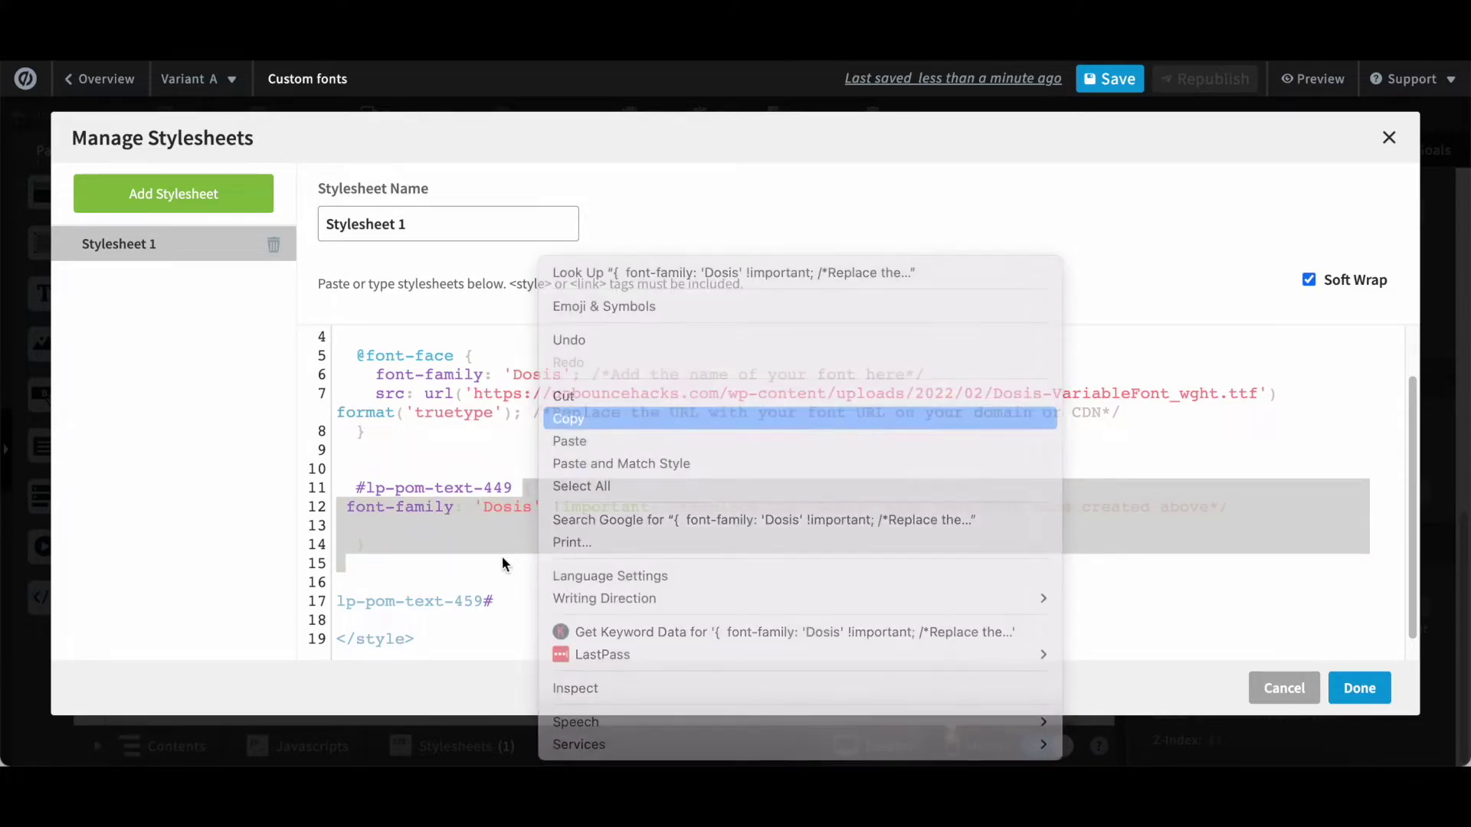
Step: Build the #lp-pom-text-459 rule braces and paste the 'Dosis' !important font-family declaration inside
click(511, 606)
key(BackSpace)
key(Return)
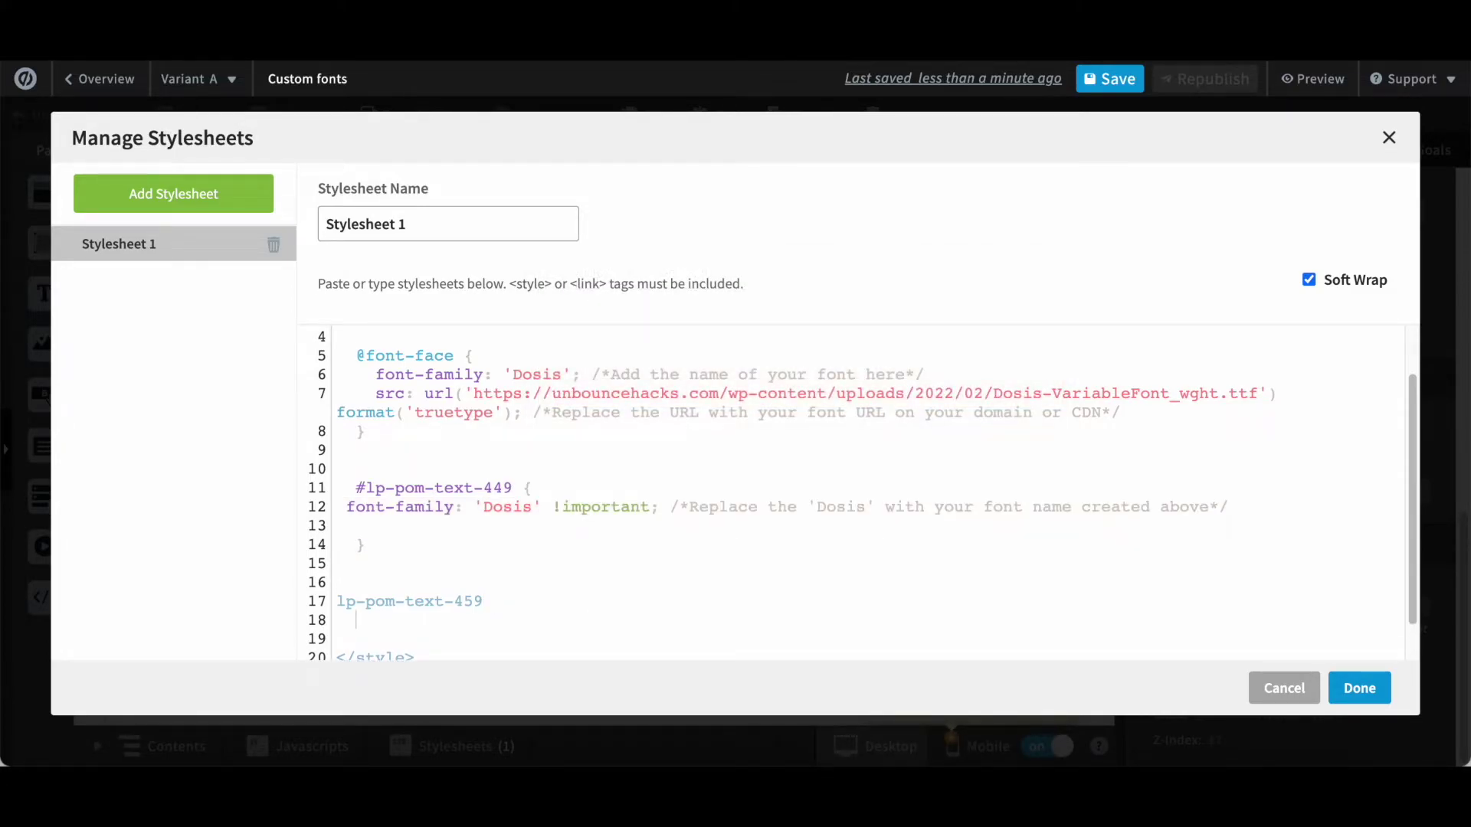
text(#)
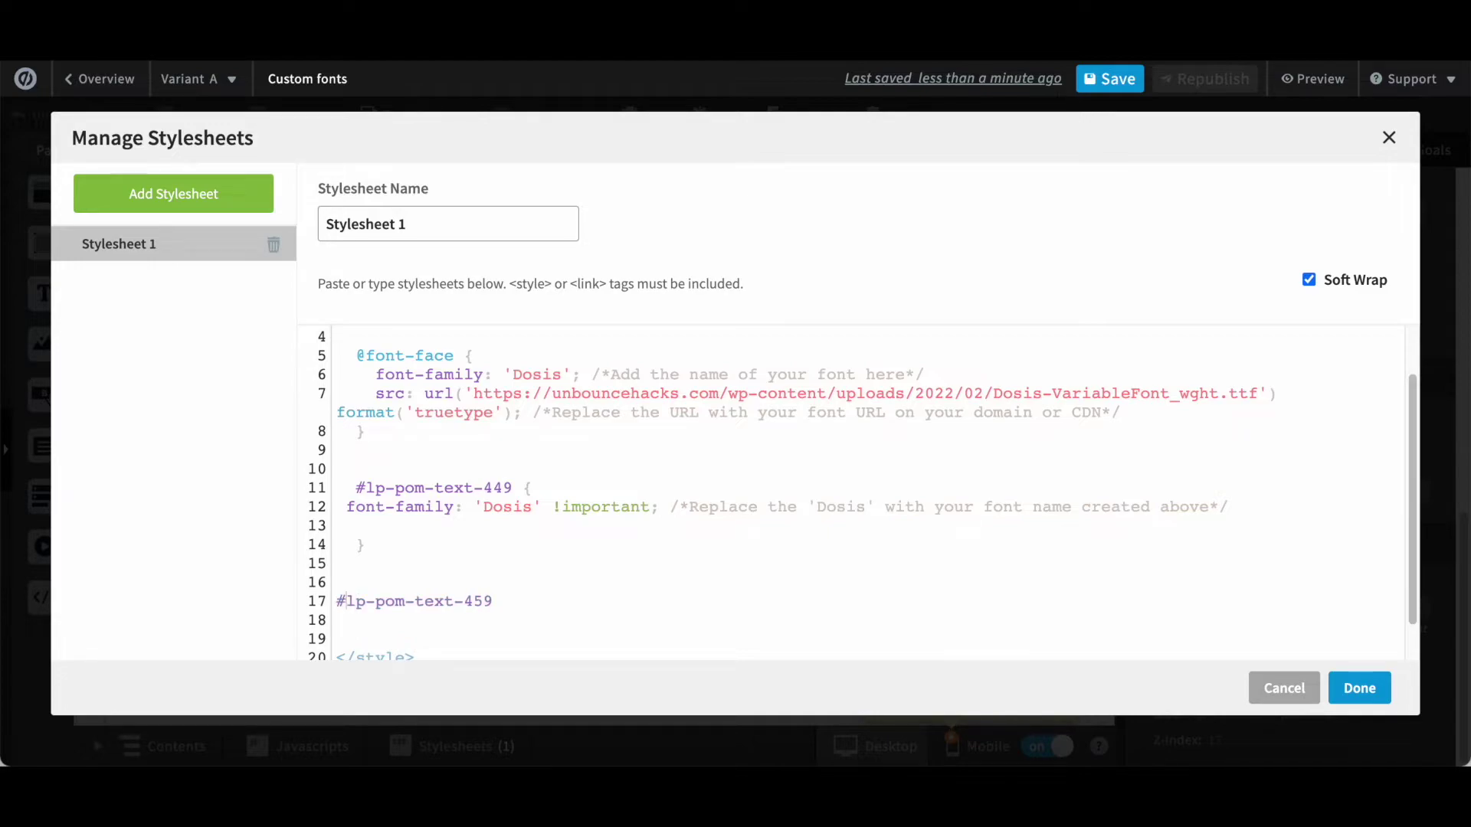
text({)
key(Return)
text(})
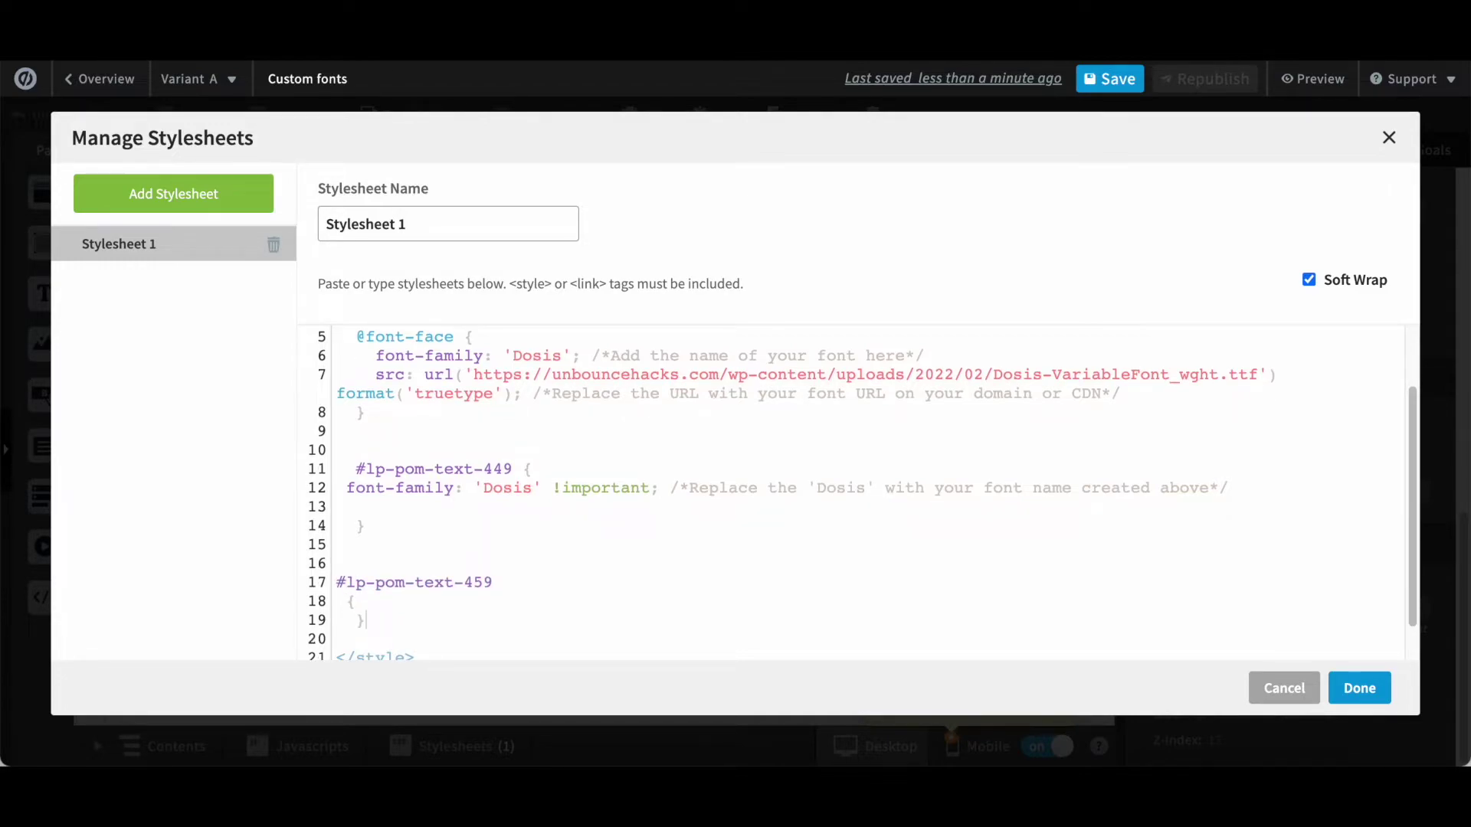
key(ctrl+v)
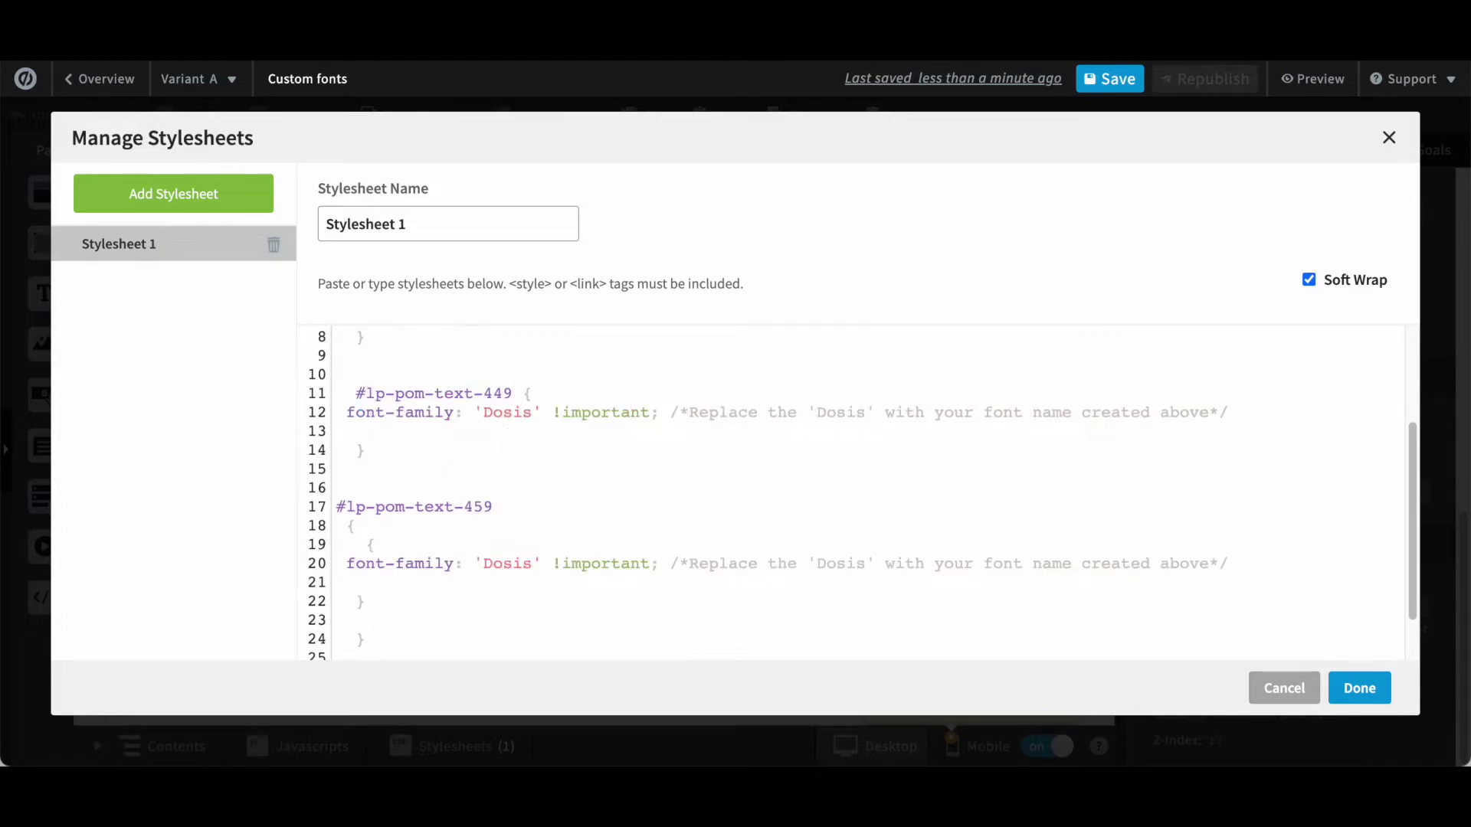
Step: Remove the surplus braces and blank line, then apply the stylesheet with Done
drag(409, 601, 282, 595)
key(BackSpace)
double_click(370, 544)
key(BackSpace)
click(370, 624)
key(BackSpace)
click(1360, 688)
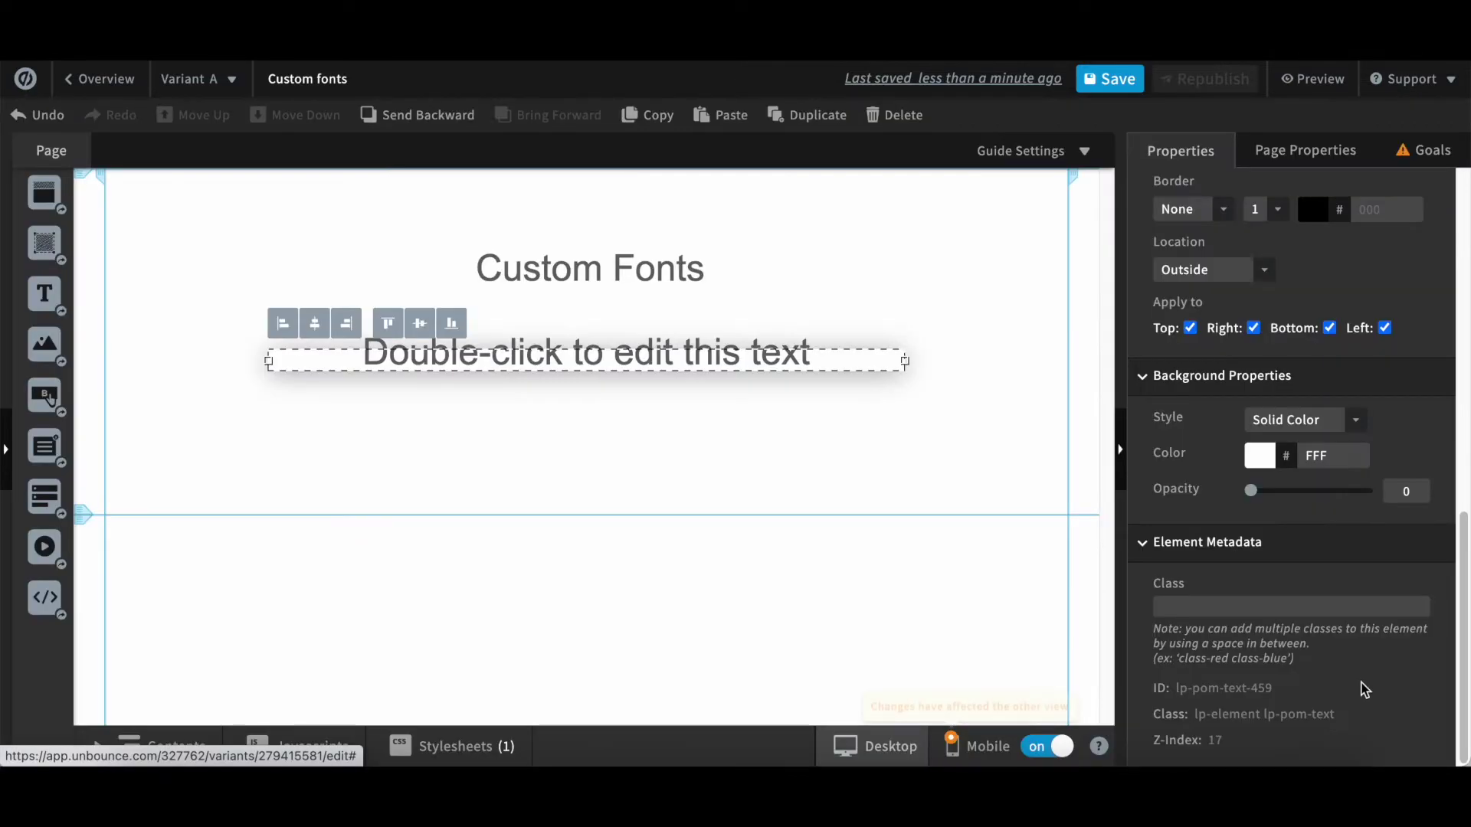
Step: Save the page and view its preview in a new browser tab
click(1123, 91)
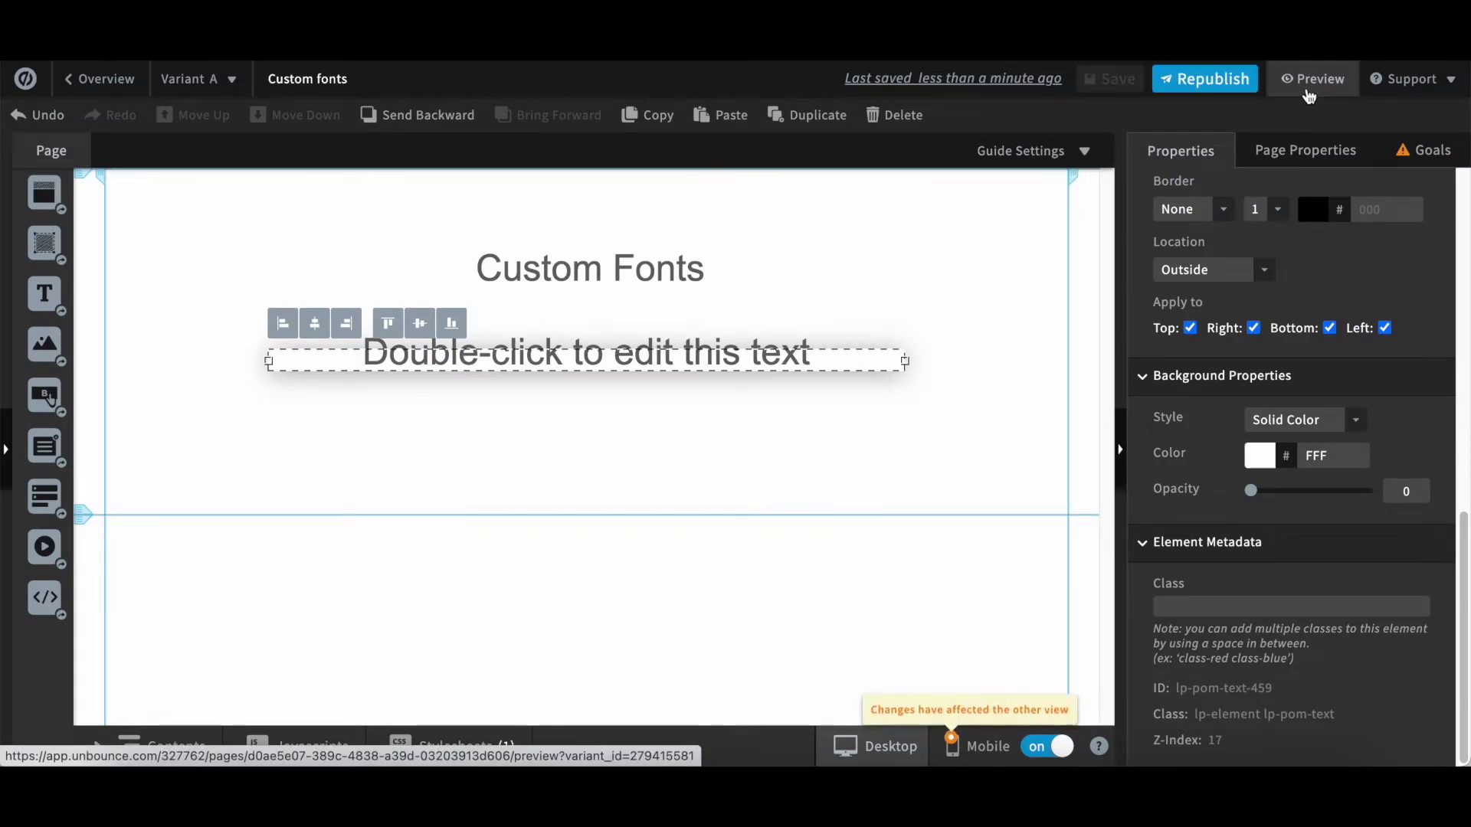
right_click(1309, 95)
click(1284, 101)
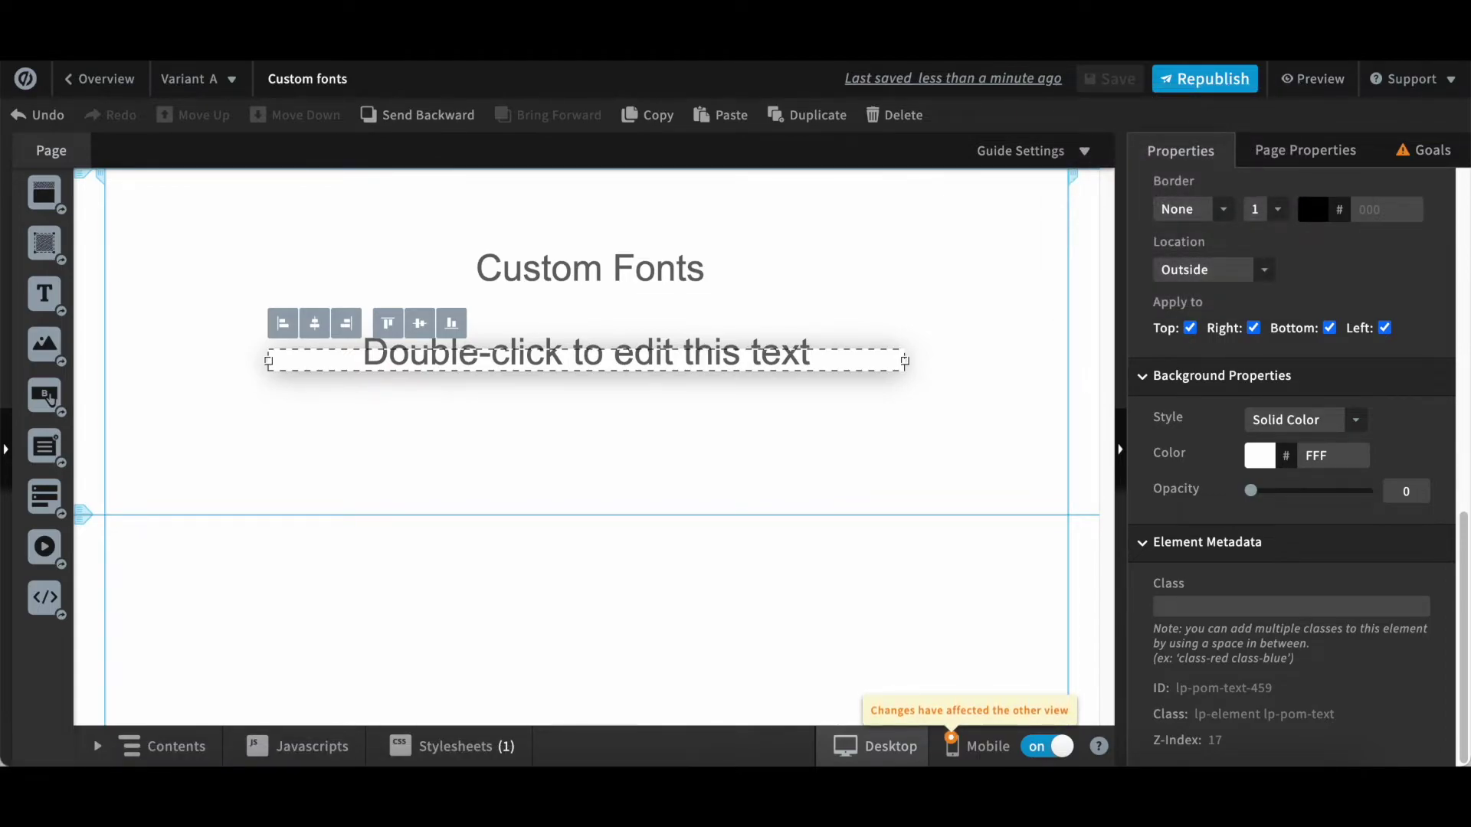
key(ctrl+Tab)
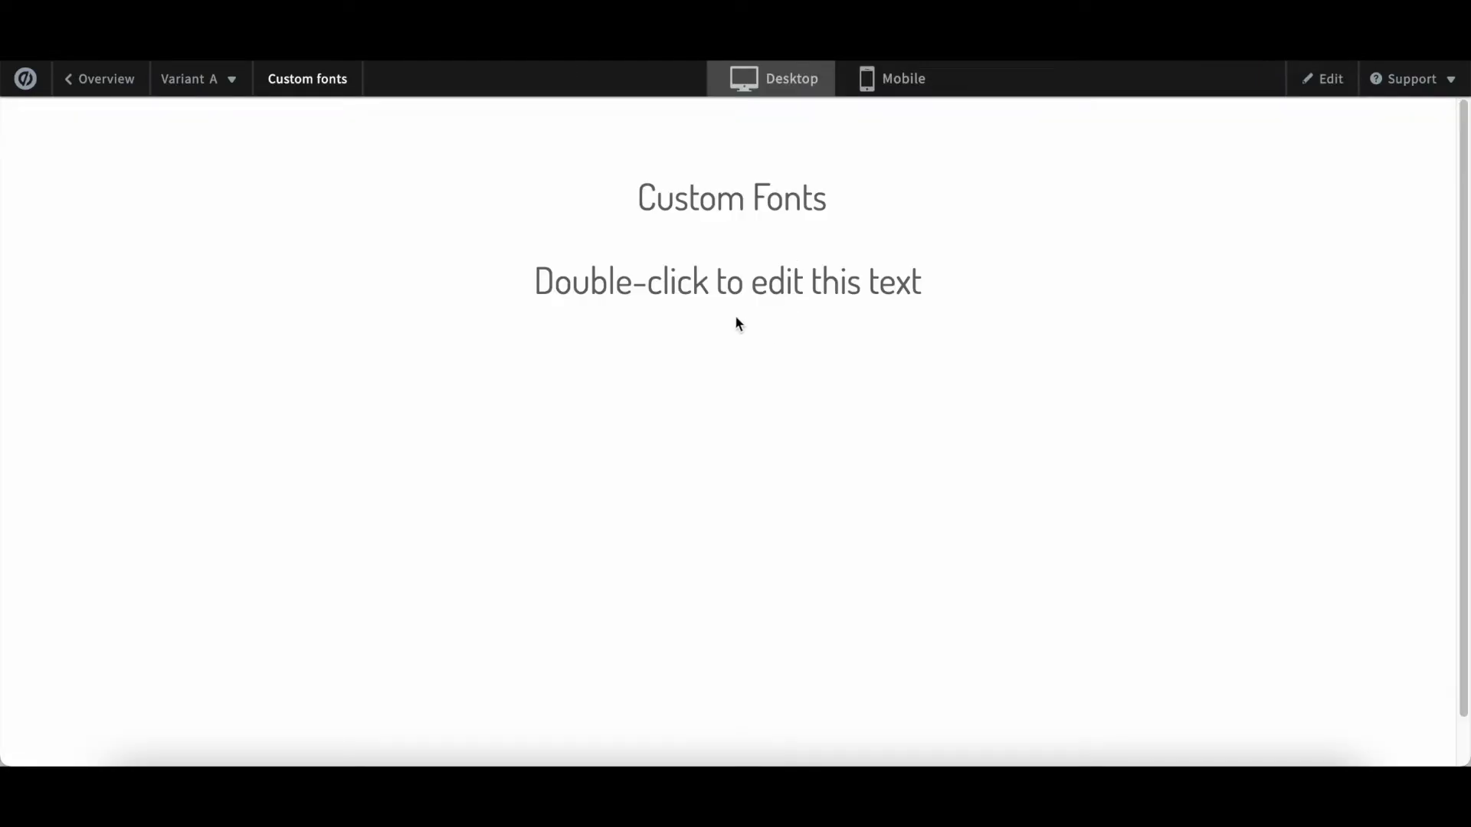
Step: Highlight the 'Double-click to edit this text' line to check it renders in Dosis
drag(540, 283, 926, 298)
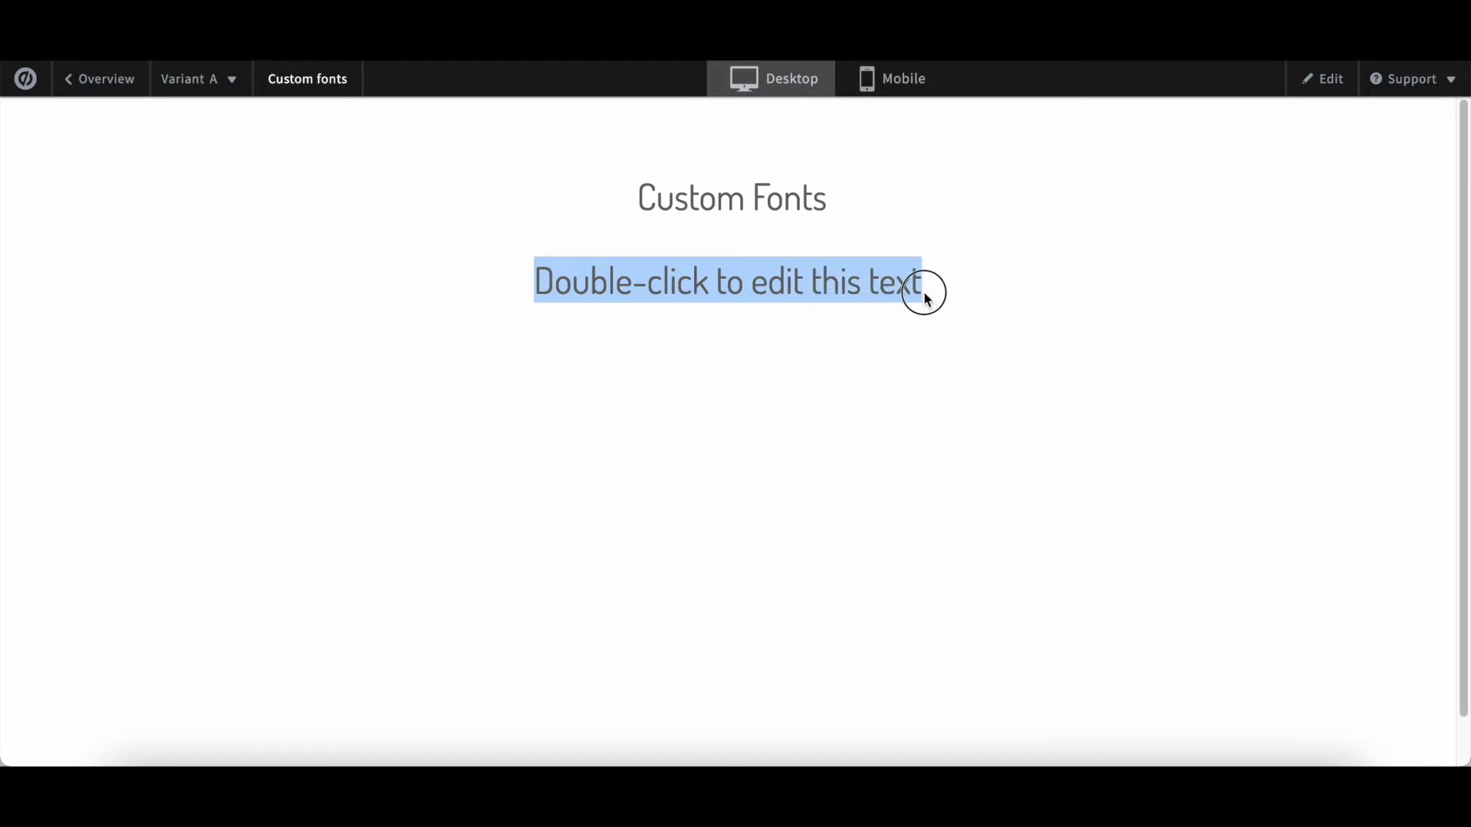
click(562, 282)
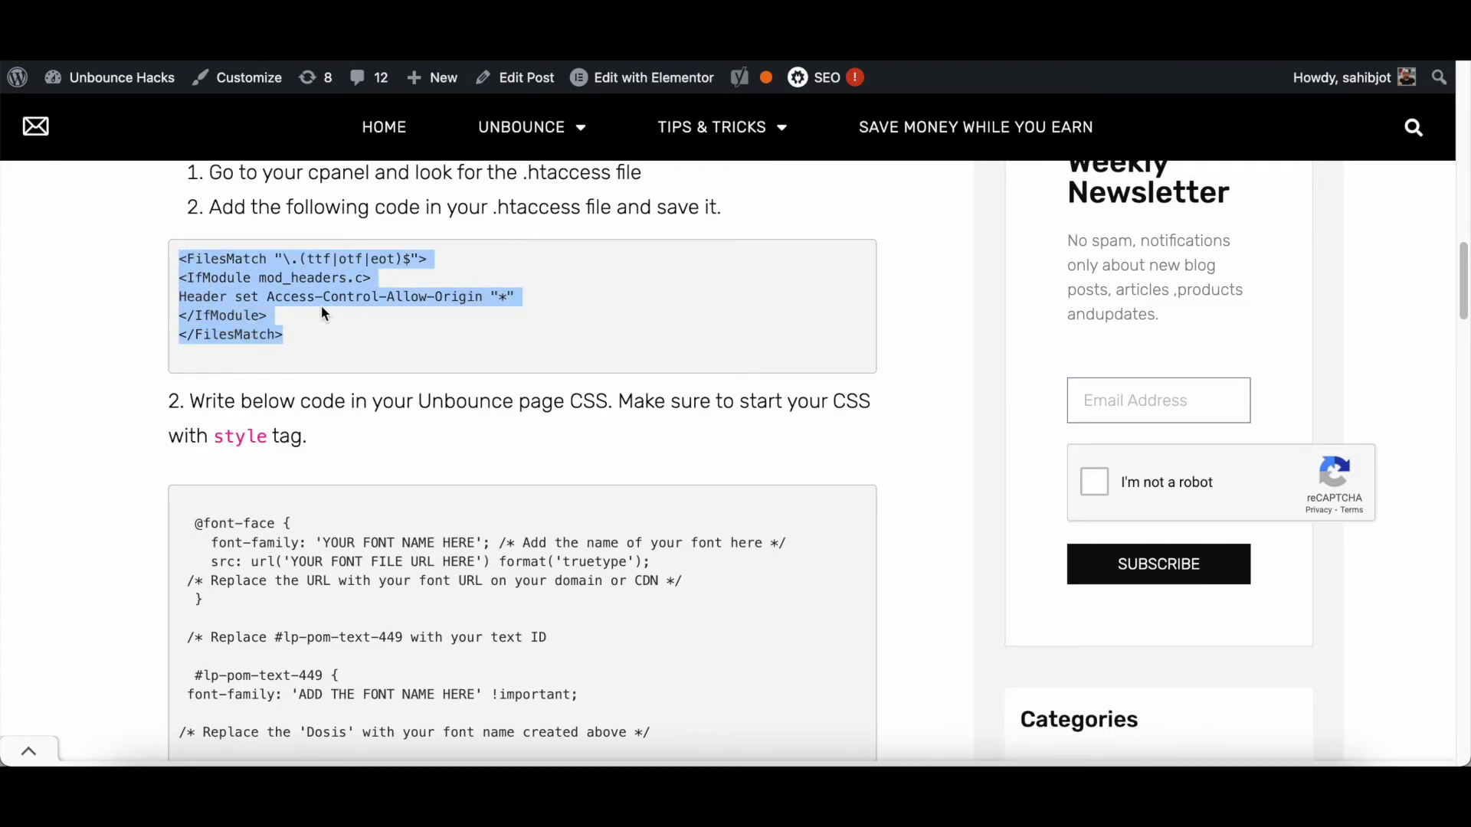
click(281, 330)
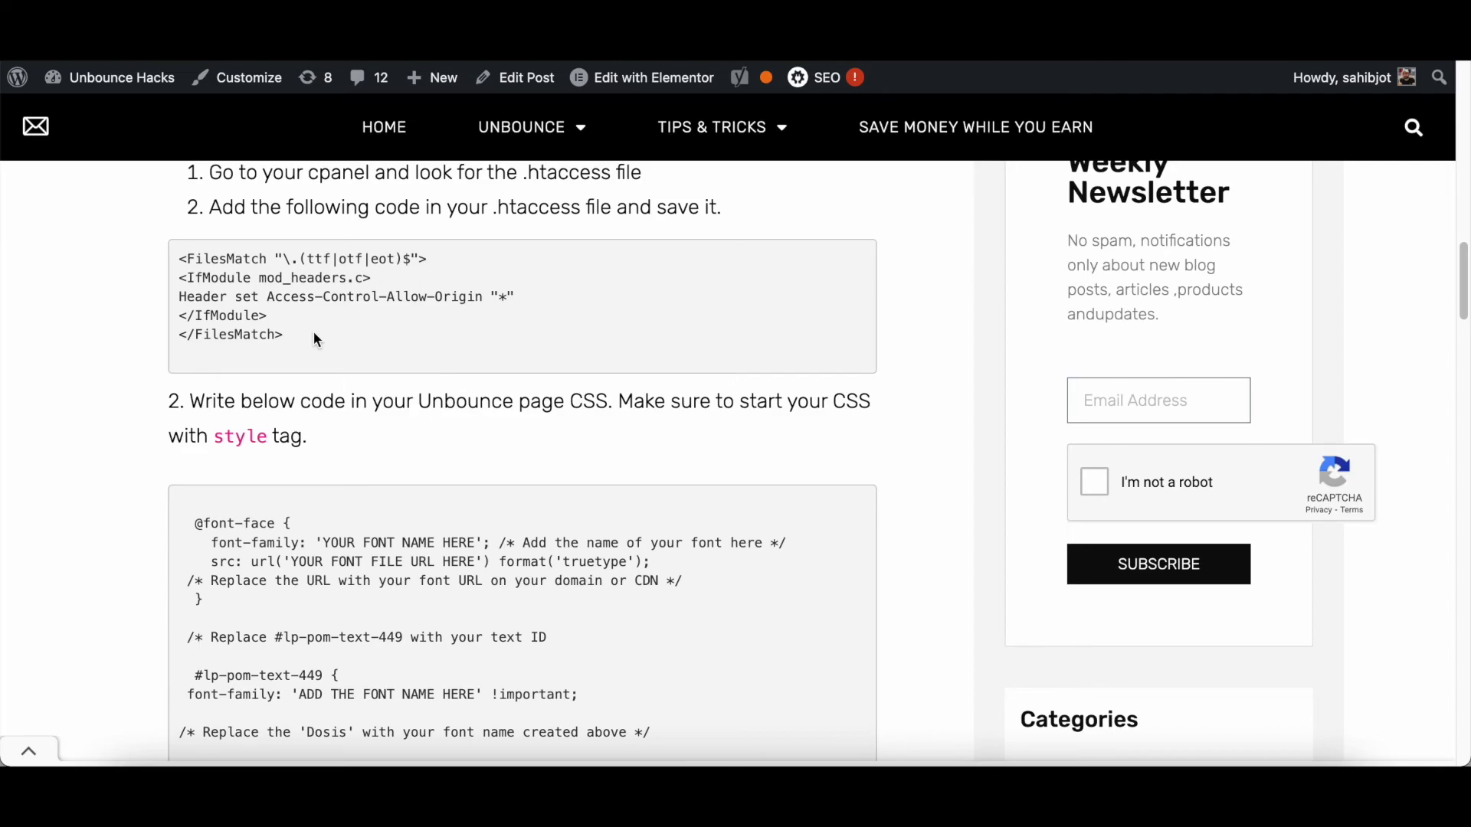
triple_click(237, 315)
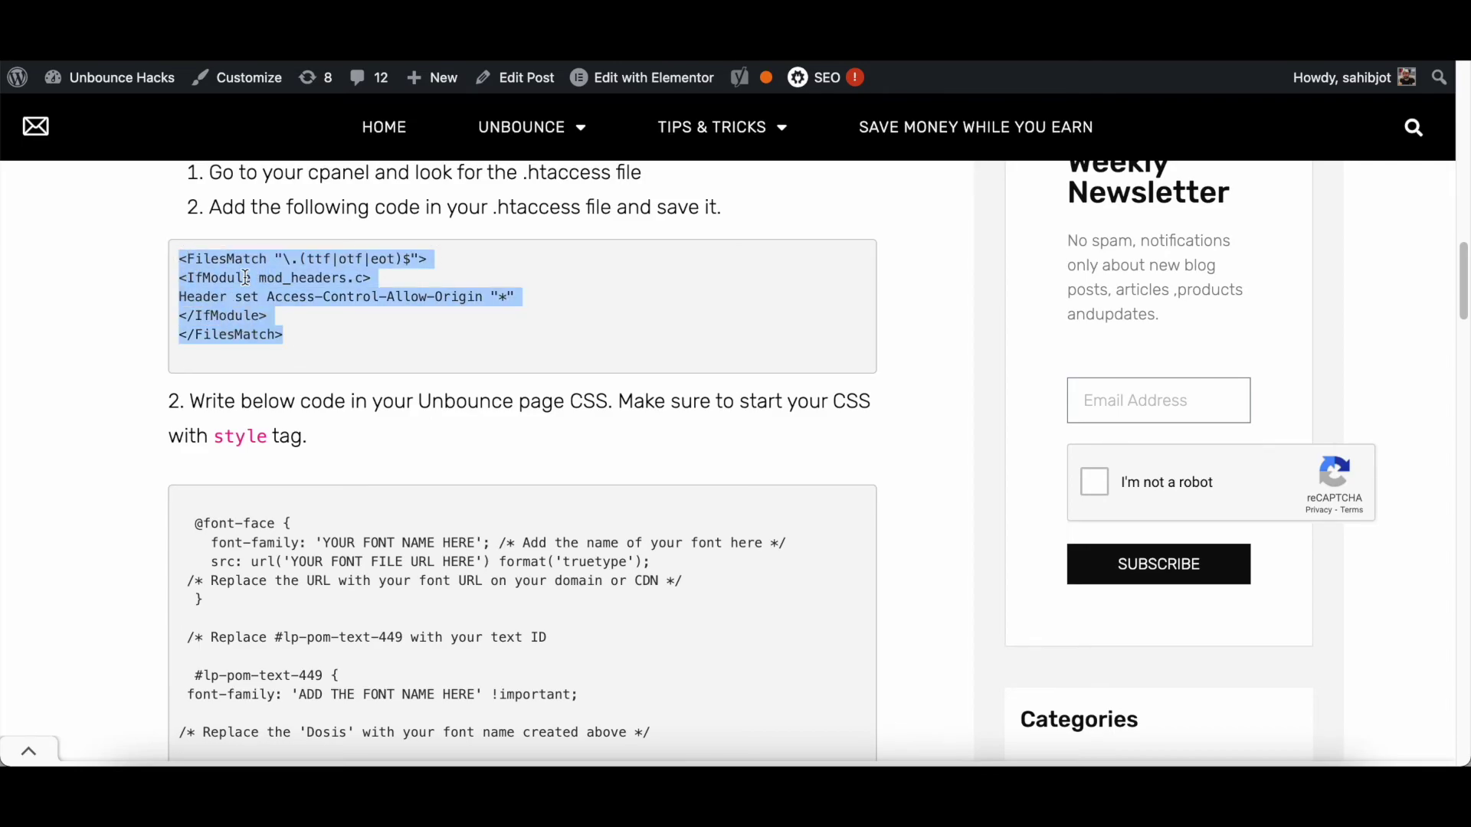